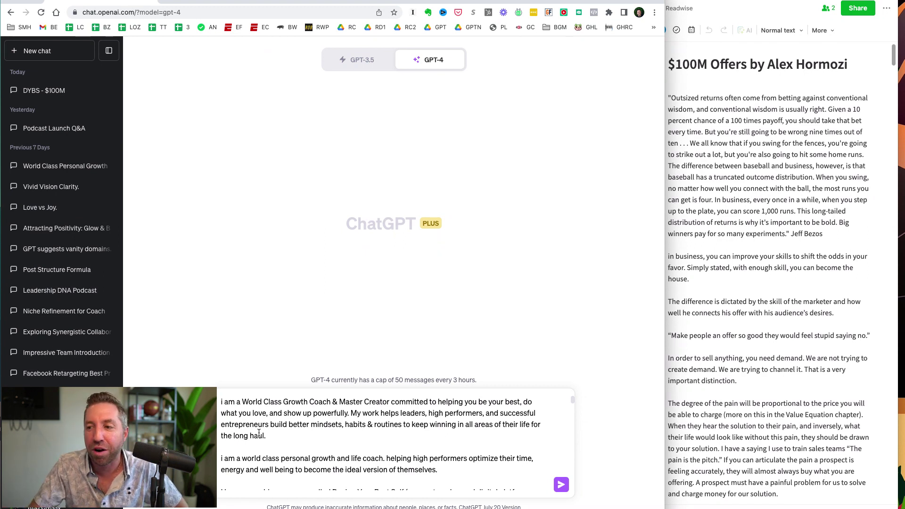
scroll(426, 471, "down", 3)
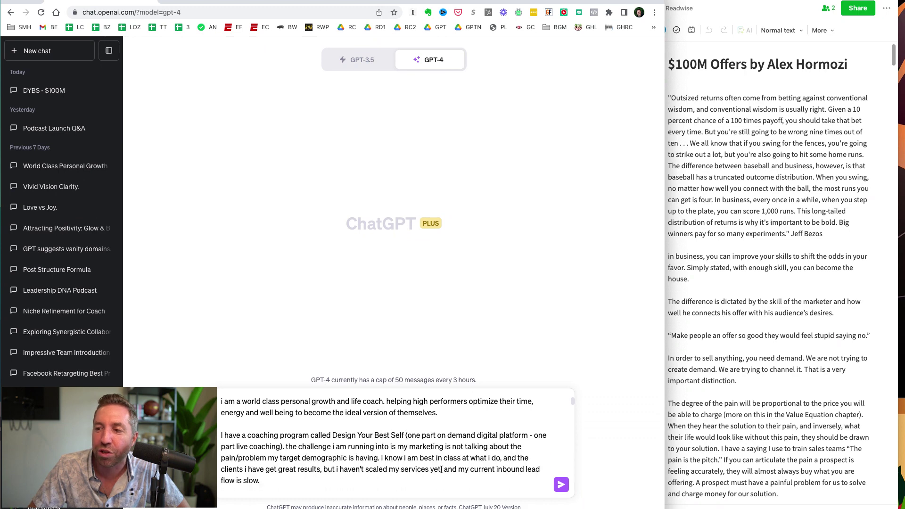
scroll(441, 469, "down", 1)
Rewrite the prompt to request the ideal demographic's problems in bullet points, with client quotes, and send.
mouse_move(302, 468)
left_mouse_down()
mouse_move(241, 441)
mouse_move(220, 420)
left_mouse_up()
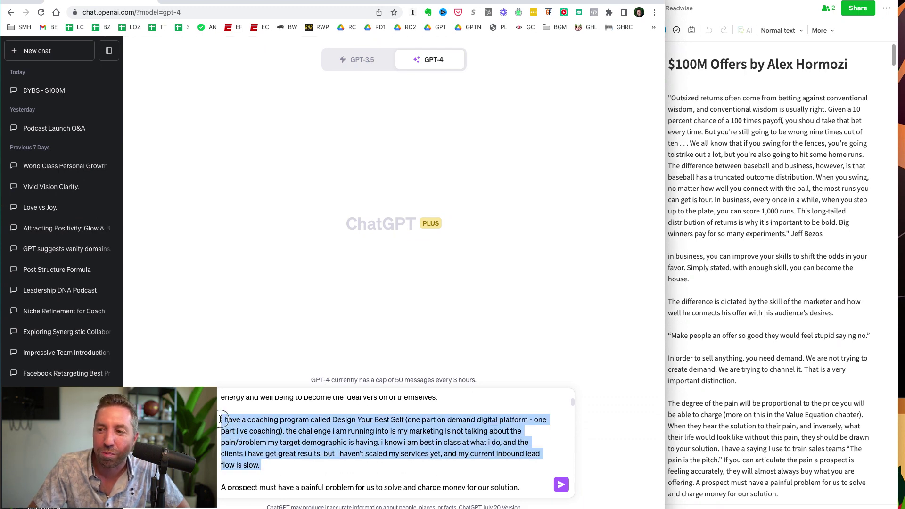
right_click(281, 448)
key("Escape")
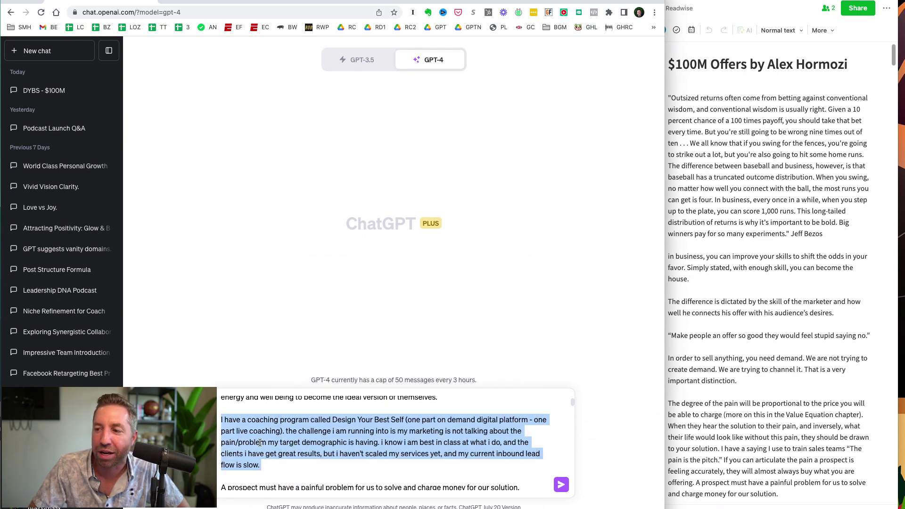
key("BackSpace")
right_click(259, 442)
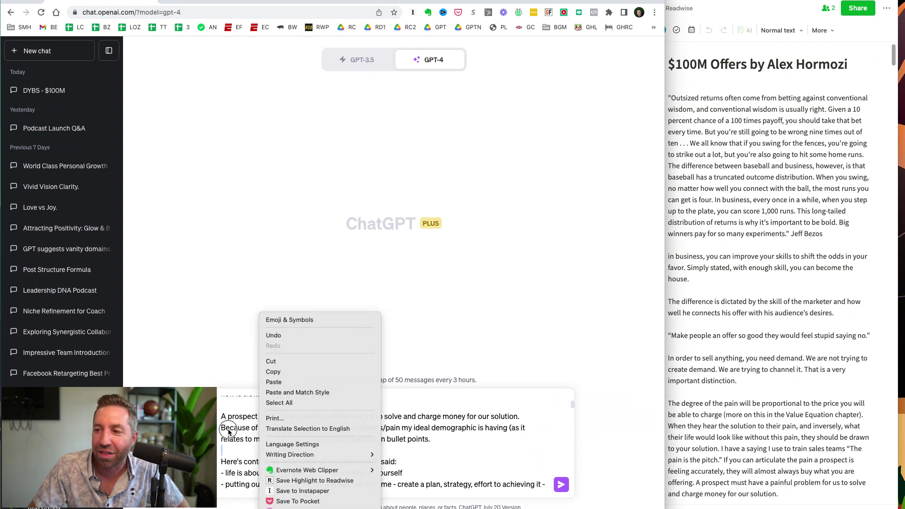
left_click(246, 433)
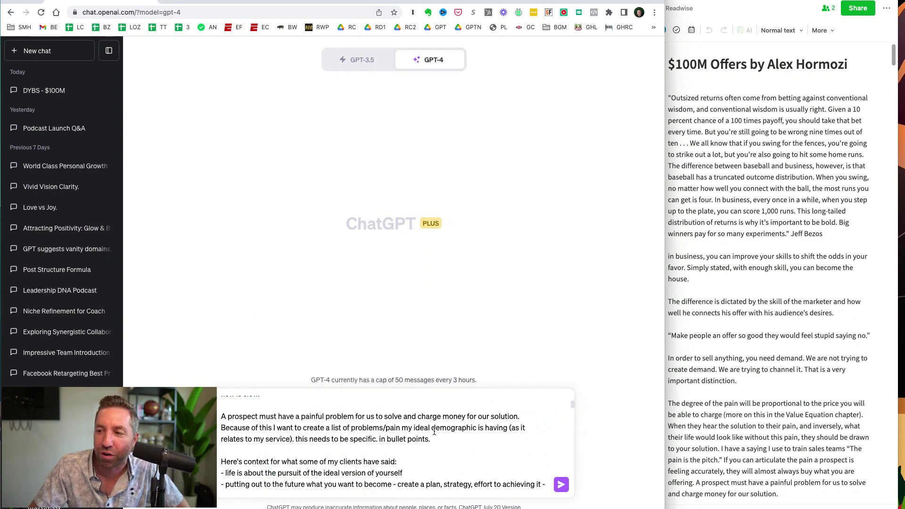
left_click_drag(431, 440, 220, 417)
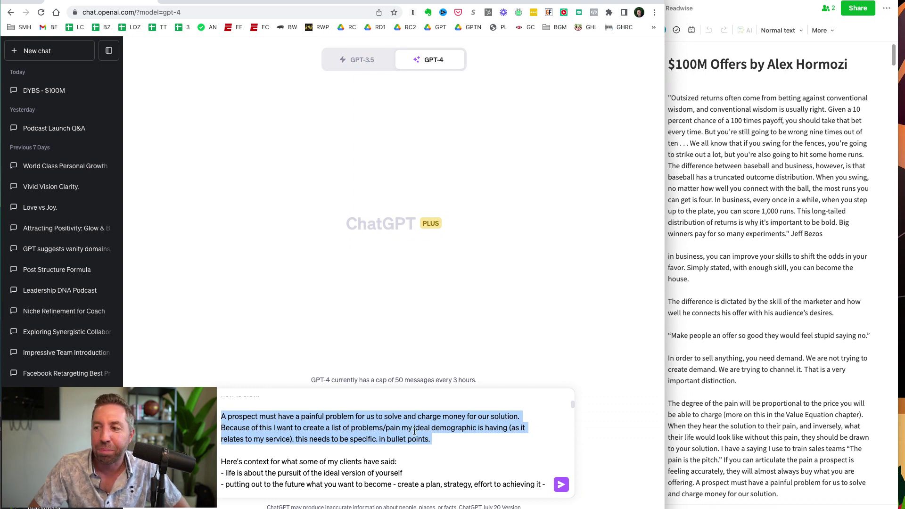
left_click(449, 434)
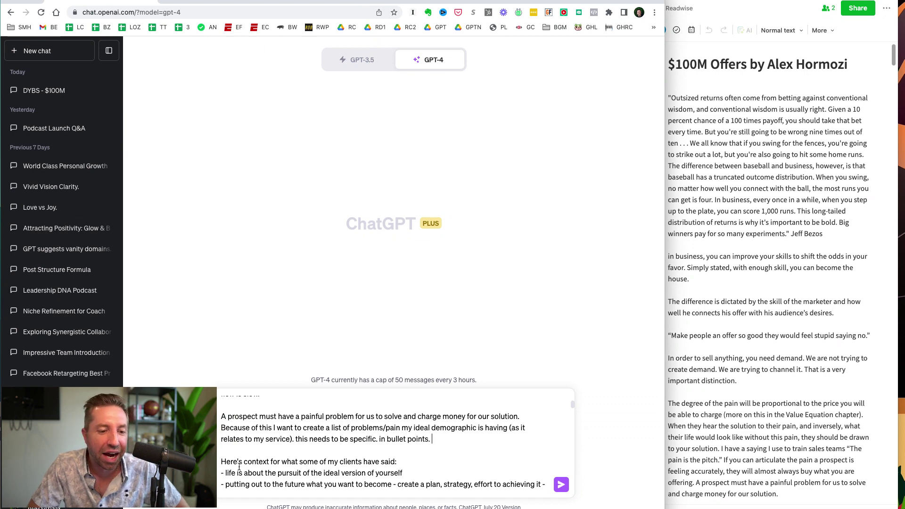
type("y")
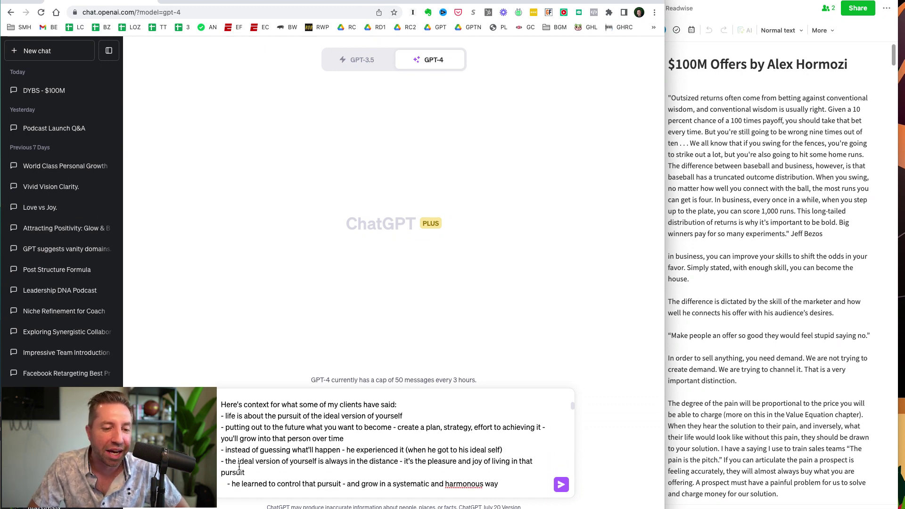
type("ou'll grow into that person over time - instead of guessing what'll happen - he experienced it (when he got to his ideal self) - the ideal version of yourself is always in the distance - it's the pleasure and joy of living in that pursuit   - he learned to control that pursuit - and grow in a systematic and harmonous way   - combo: brilliant entrepreneur and brilliant personal development person   - the reality you live in today is based on every decision you've made in the past   - find joy in every part of life to live a fulfilling life - and you've gotta live with intention   - when i started tracking all of my time my life changed   - his rhythm of existence - operating system for his life   - principles - things he'll do with his time   - has a cadence you can build your time around   - he began to put value on every bit of his time   - then assessed qualitatively - how did it make him feel about how he was spending/designing his time?   - everything around me is evolving - so you always need to be adjusting how you use time   - continually design it to be better and better   - he grew the skillset of continually optimizing time - assessing it, redesigning it - so he could be more efficient   - i dont know anyone who navigates their life as seamlessly and beautifully as you do   - \"how he's scaled time\"   - this year of focus causes us to live with intention, and attention   - you can only do it in the present moment - and experience it in your mind")
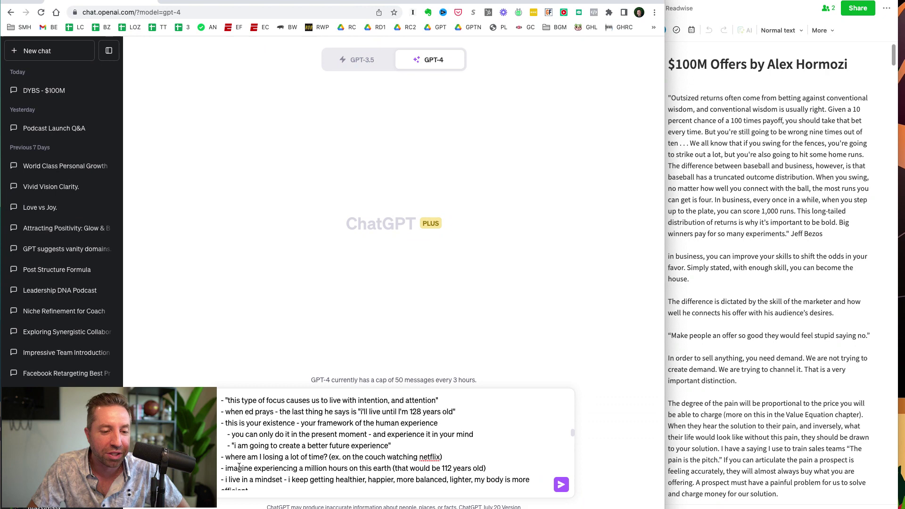
type("   - design from a beautiful peaceful place   - build a harmonious existence and get better and better at living in a harmonious way   - drops kids off and picks them up together daily   - keeps their energy, communication, flow     - if i beat my numbers - then i'll reach my quantifiable goal - which will lead to my health goal (full healthy and vitality in my life - the evolution goal)     - these 5 things if I do them every day i'll hit my goal - so i'll track that     - goal isn't to do it every day - but if i can do it 75% of the time - i've gamified it     - then you grow over time     - your standards increase     - it'll keep evolving - excited to share my latest in my personal evolution")
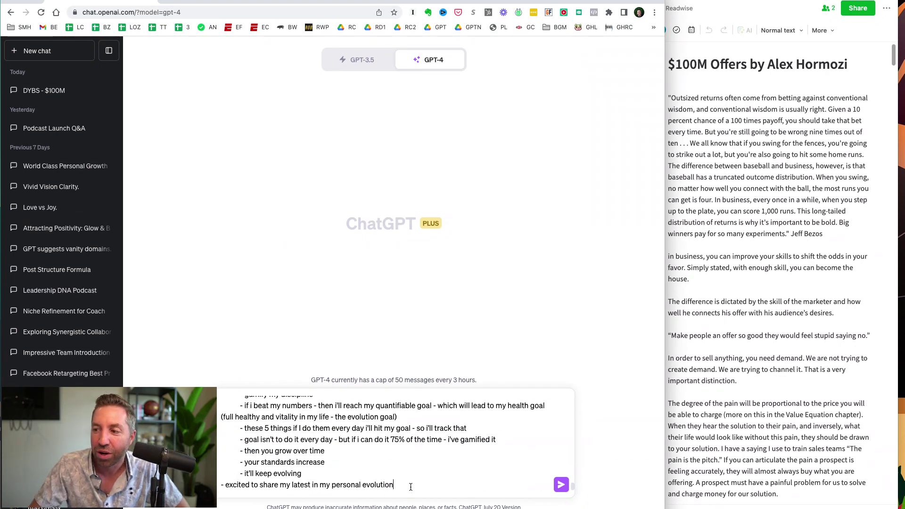
key("Return")
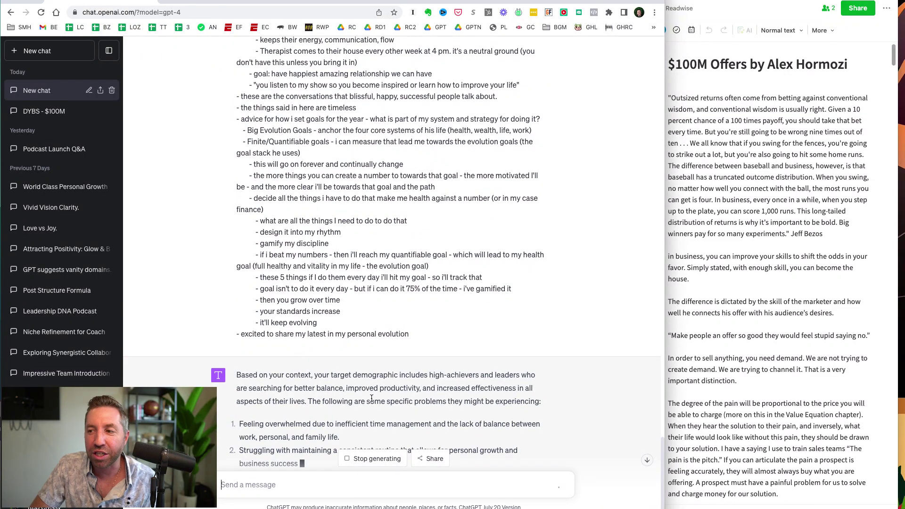
scroll(369, 381, "up", 3)
scroll(367, 333, "up", 3)
scroll(362, 277, "up", 3)
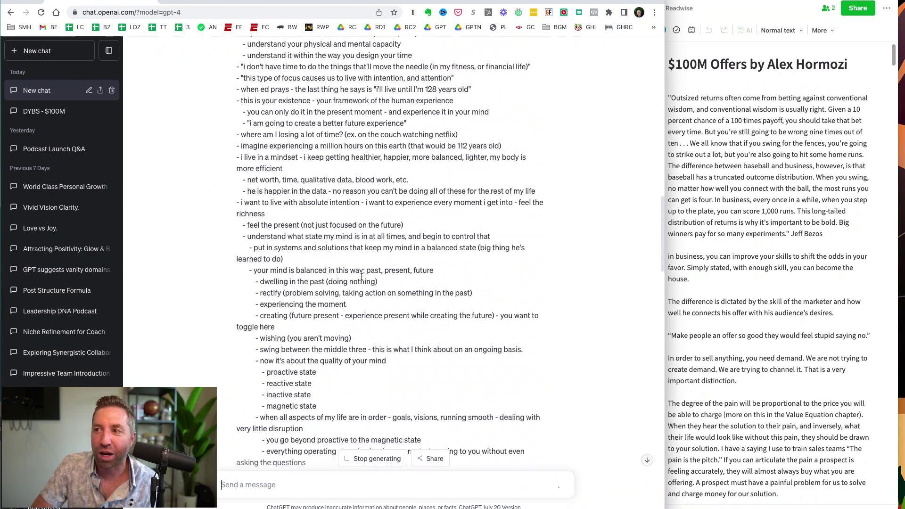
scroll(361, 276, "up", 5)
scroll(362, 276, "up", 5)
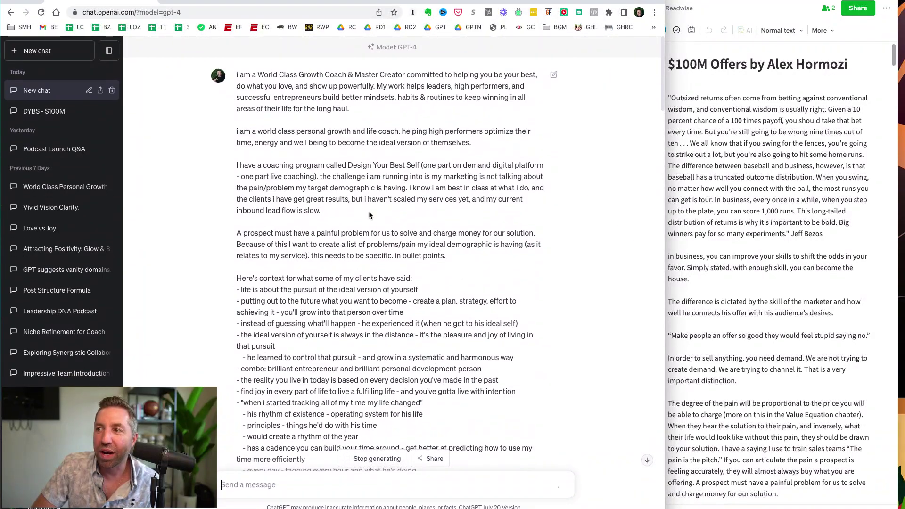
Review the prompt's 'painful problem' phrase while GPT-4 finishes the twenty-item pain-point list.
left_click_drag(369, 234, 316, 234)
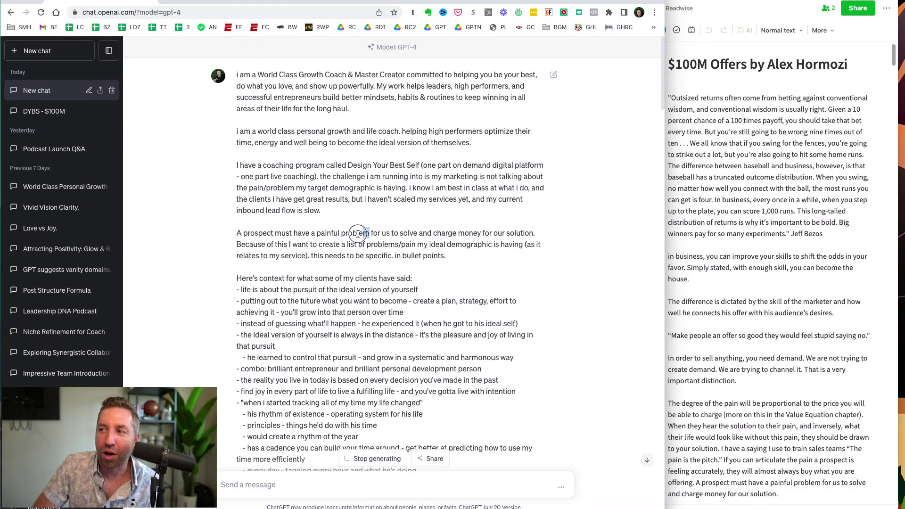
left_click(324, 240)
scroll(326, 255, "down", 10)
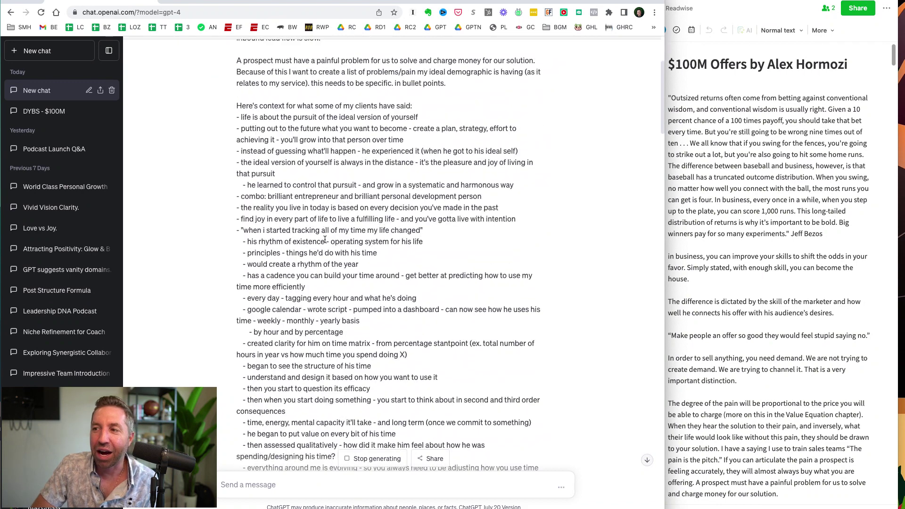
scroll(329, 340, "down", 10)
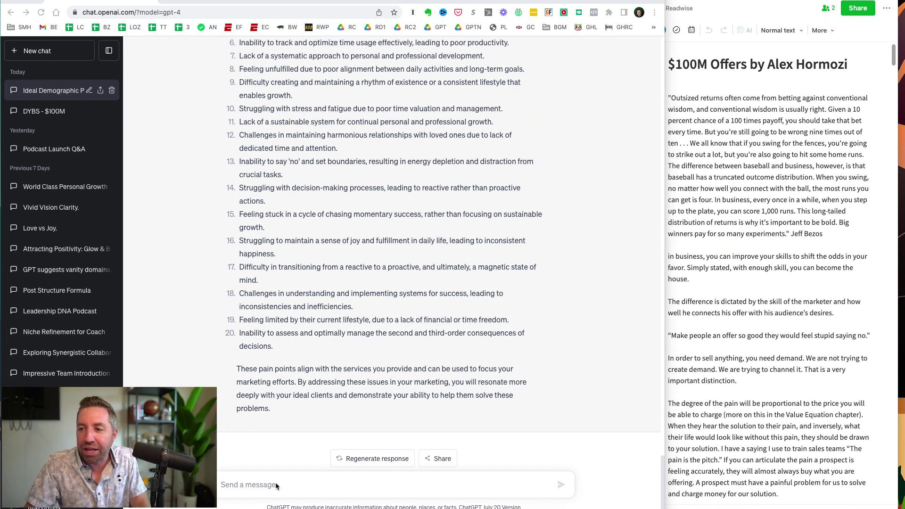
Send the program's category list, asking GPT-4 to frame the Design Your Best Self value.
type("for my design your best self program, here are the main high level categories/topics we dive into:  vision foundational mindsets being (aka creating the story you tell yourself) action autonomy designing routines relationship to time mindsets & perspectives  Based on these - help me accurately frame what this program is about and the value it delivers for my audience (for their transformation).")
key("Return")
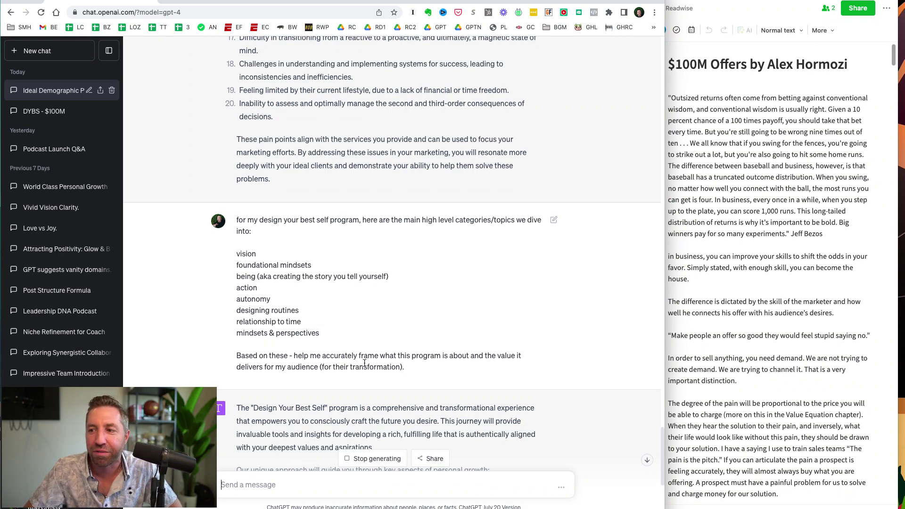
scroll(364, 363, "down", 2)
scroll(364, 363, "down", 4)
scroll(364, 363, "down", 1)
scroll(365, 365, "down", 3)
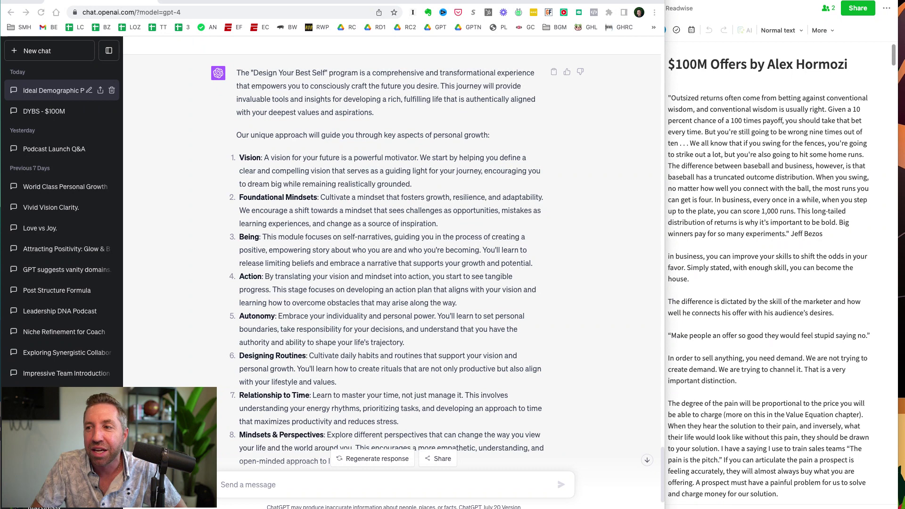
left_click(320, 245)
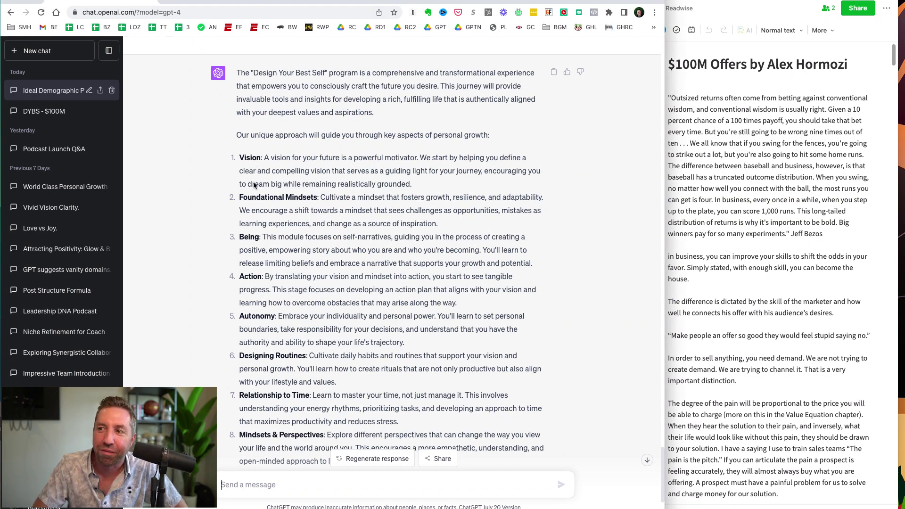
scroll(332, 304, "down", 3)
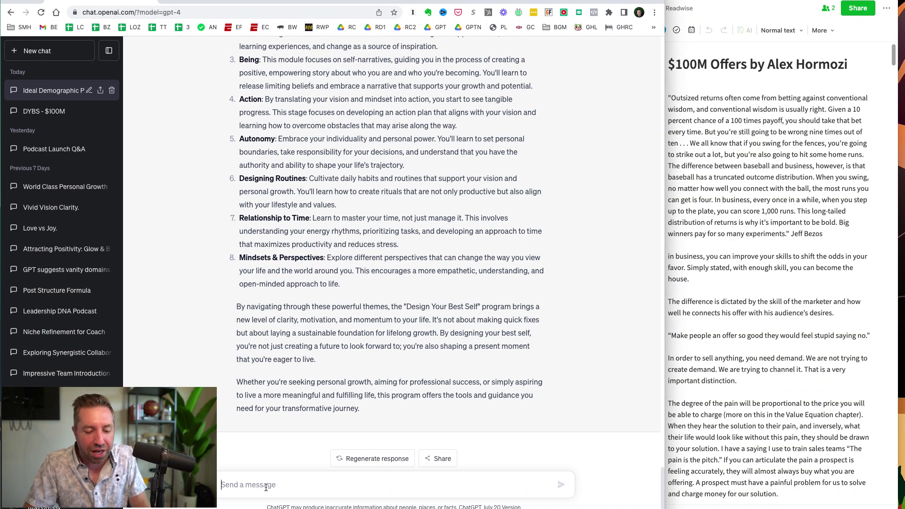
Send the per-category video breakdown, asking for a clearer, value-driven program overview rewrite.
key("ctrl+v")
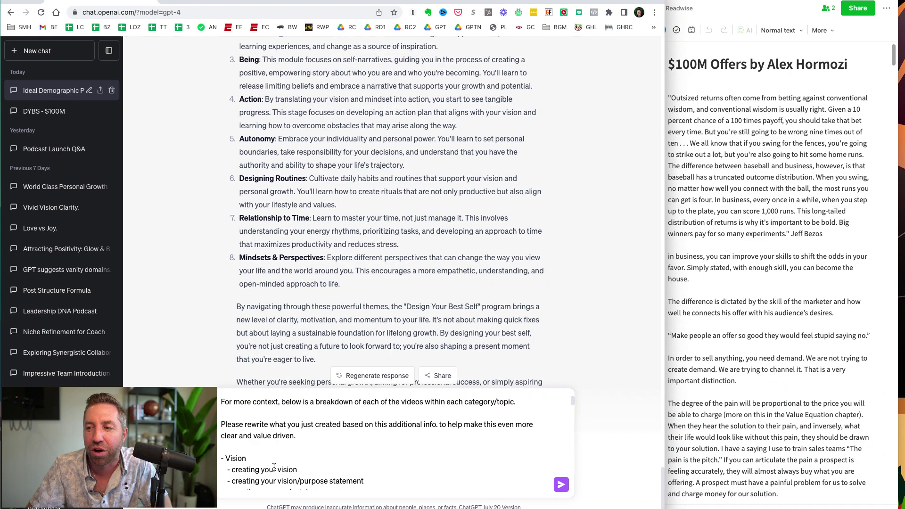
key("Return")
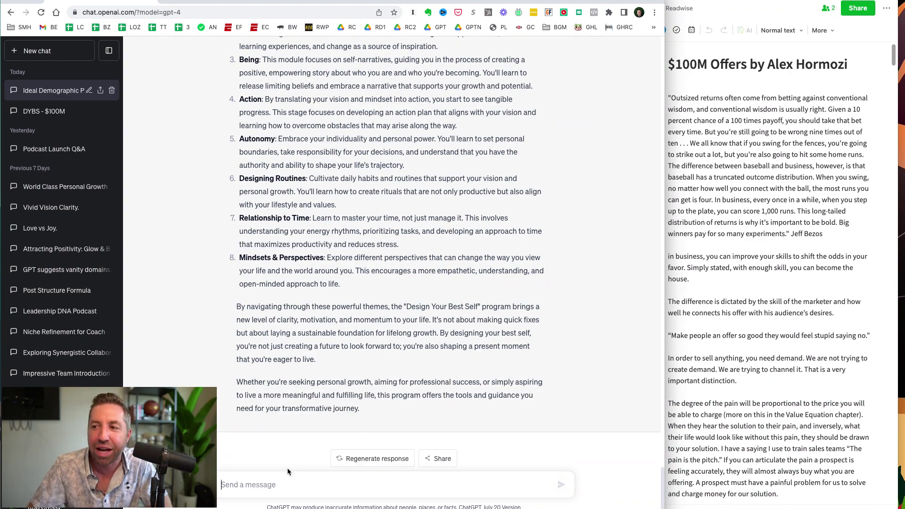
scroll(325, 344, "up", 10)
scroll(325, 345, "down", 5)
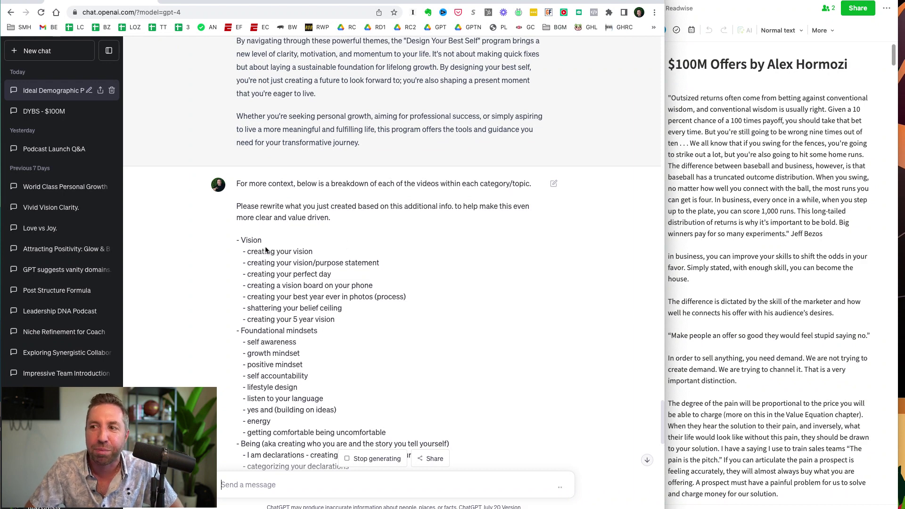
double_click(248, 239)
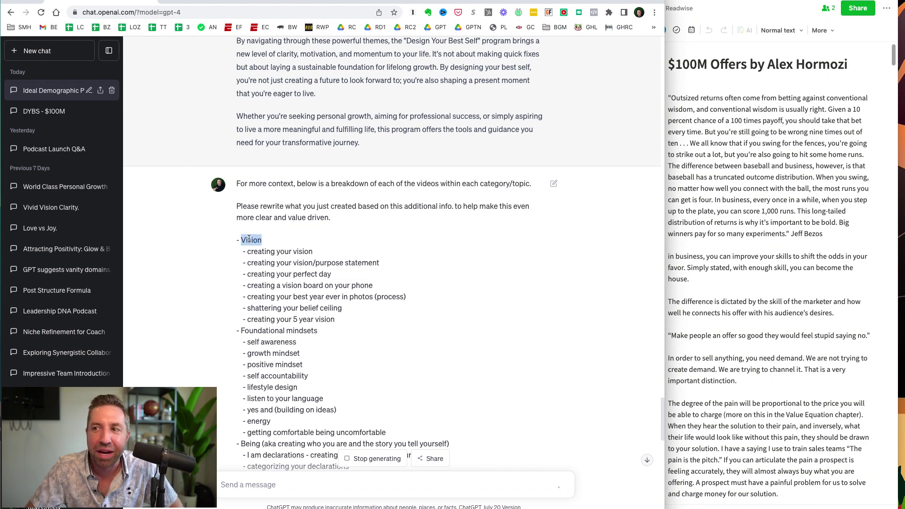
left_click(281, 247)
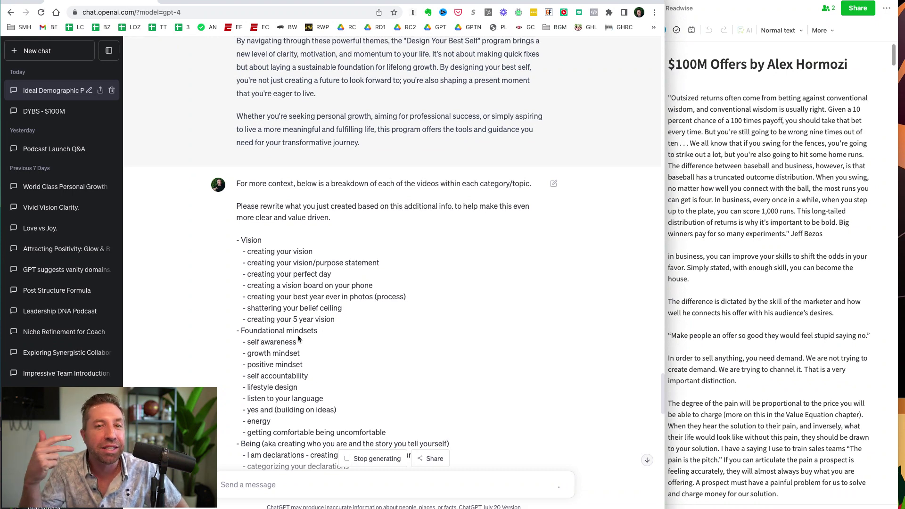
scroll(297, 334, "down", 2)
scroll(298, 334, "down", 1)
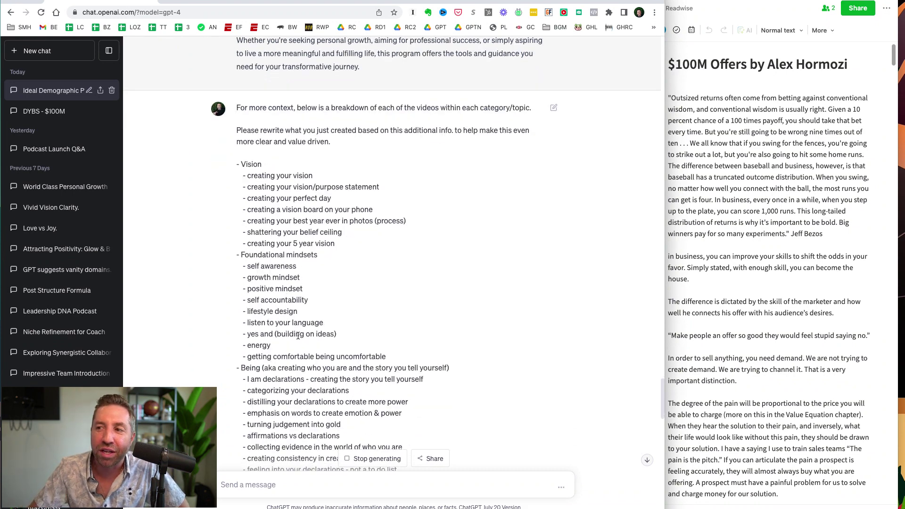
scroll(298, 335, "down", 1)
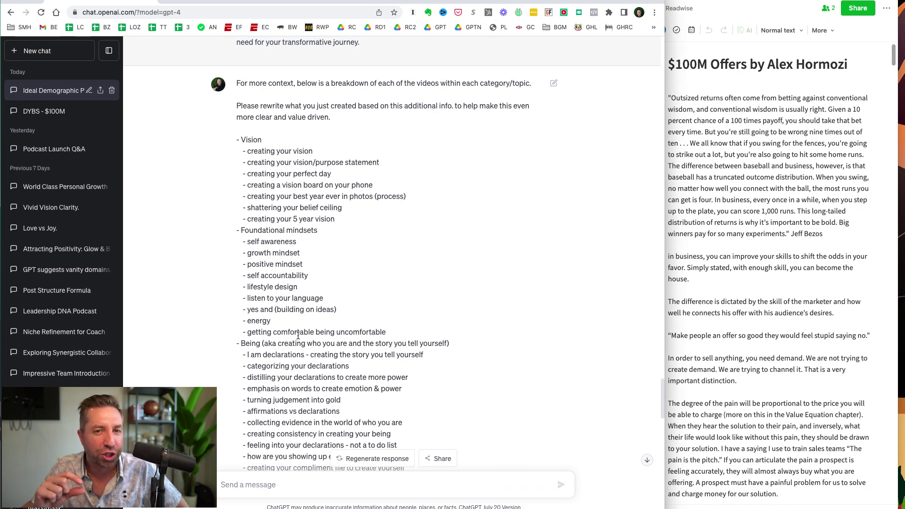
scroll(298, 335, "down", 2)
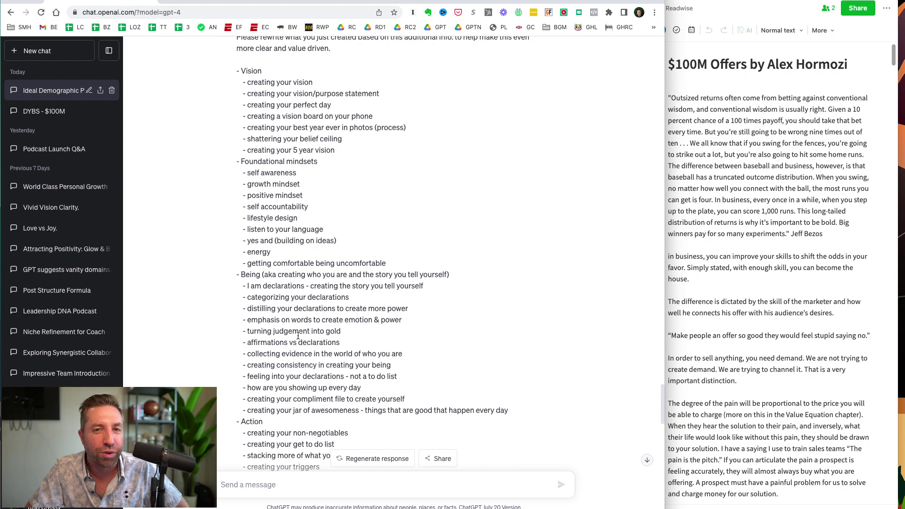
scroll(298, 334, "down", 2)
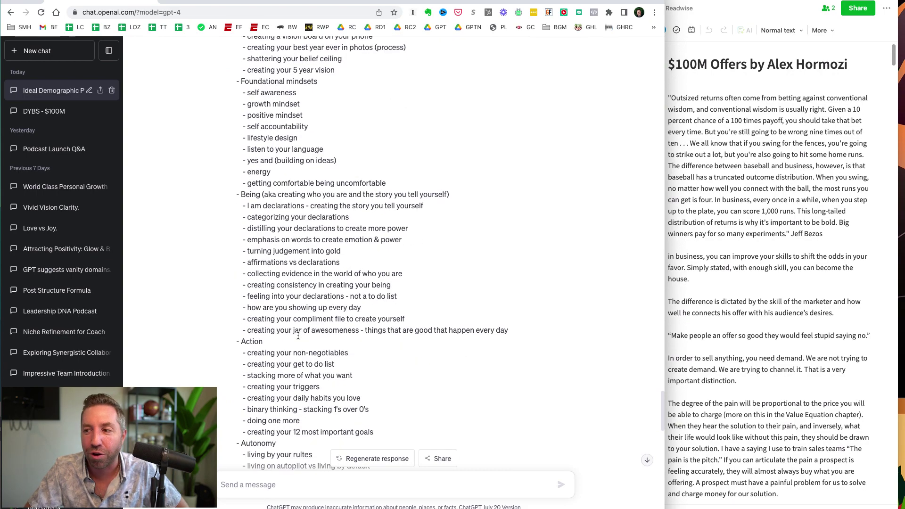
scroll(298, 335, "down", 5)
scroll(298, 335, "down", 2)
scroll(298, 334, "up", 5)
scroll(297, 335, "down", 10)
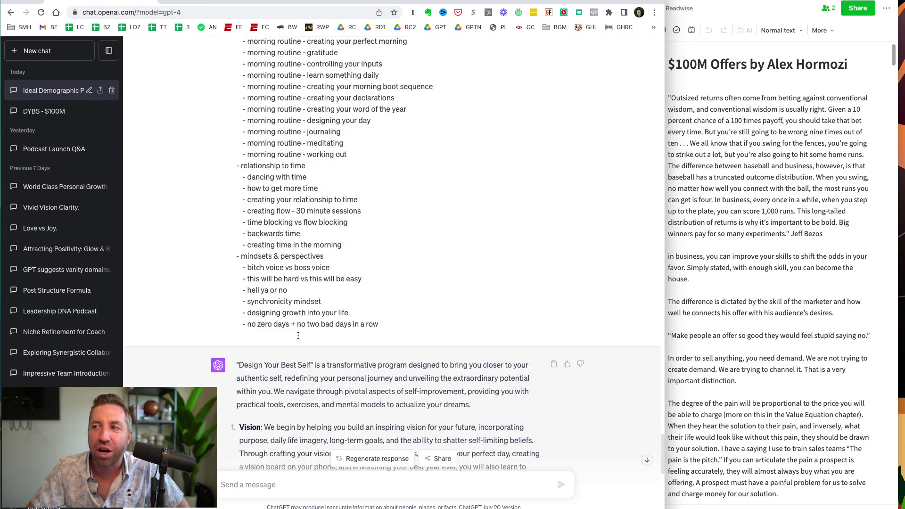
scroll(297, 334, "down", 3)
scroll(298, 335, "down", 2)
scroll(298, 335, "down", 3)
scroll(298, 337, "down", 1)
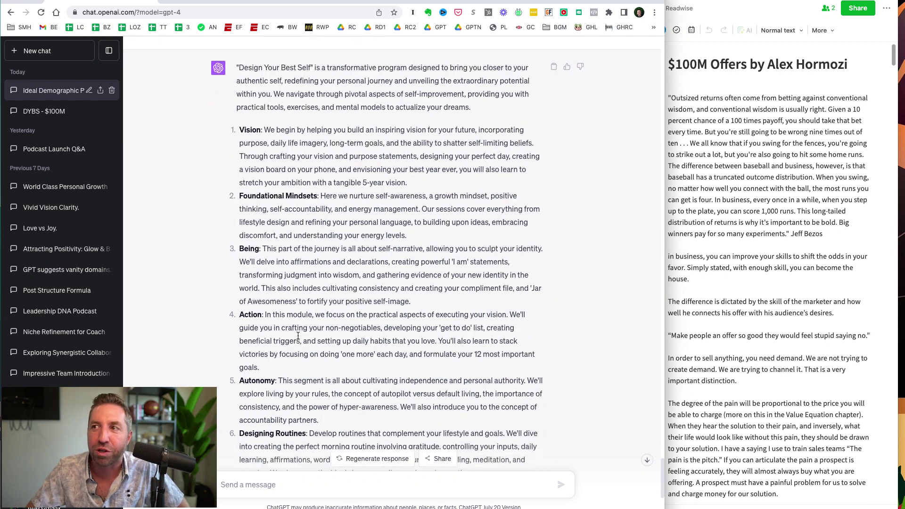
scroll(298, 336, "down", 1)
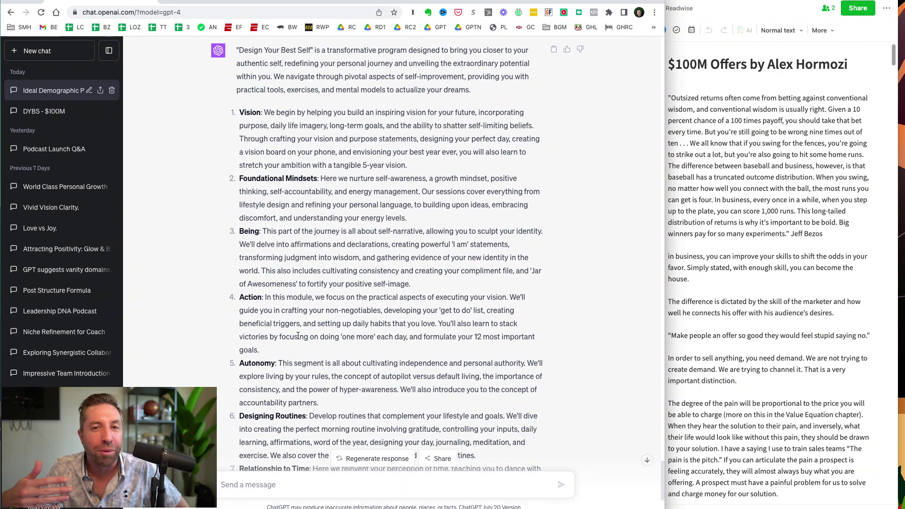
scroll(297, 336, "down", 1)
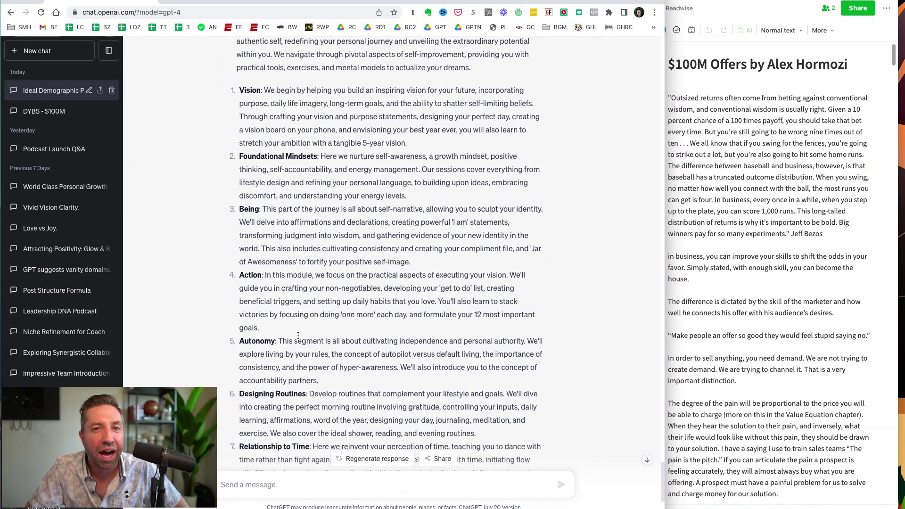
scroll(298, 336, "down", 3)
scroll(297, 338, "down", 5)
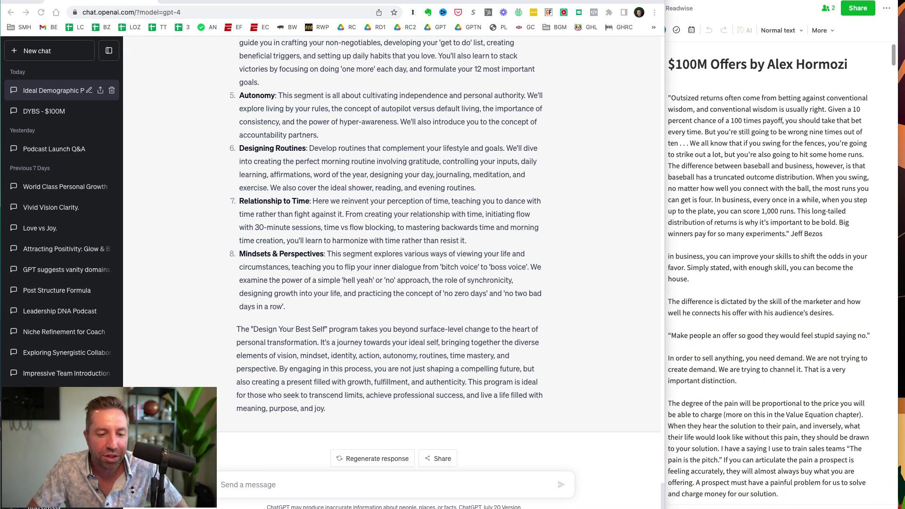
Bring the $100M Offers notes forward and select the 'Make people an offer so good…' quote.
left_click(733, 201)
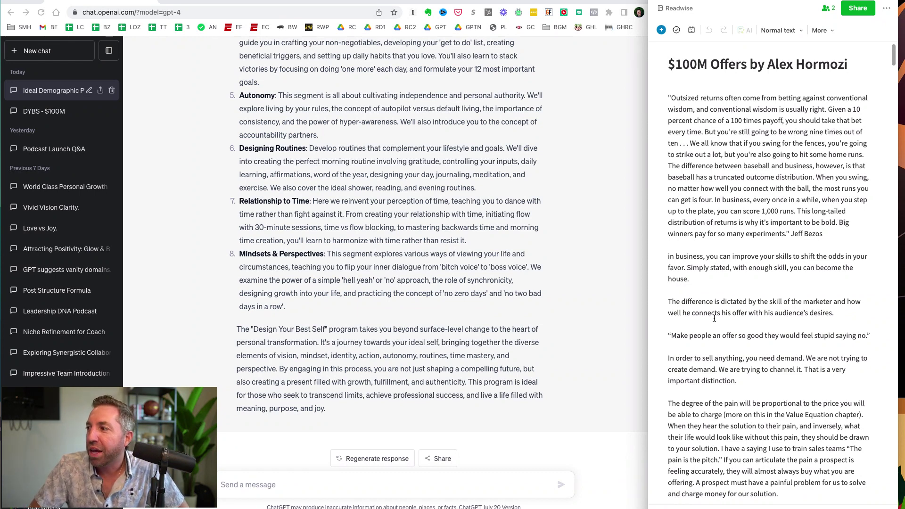
scroll(714, 318, "down", 1)
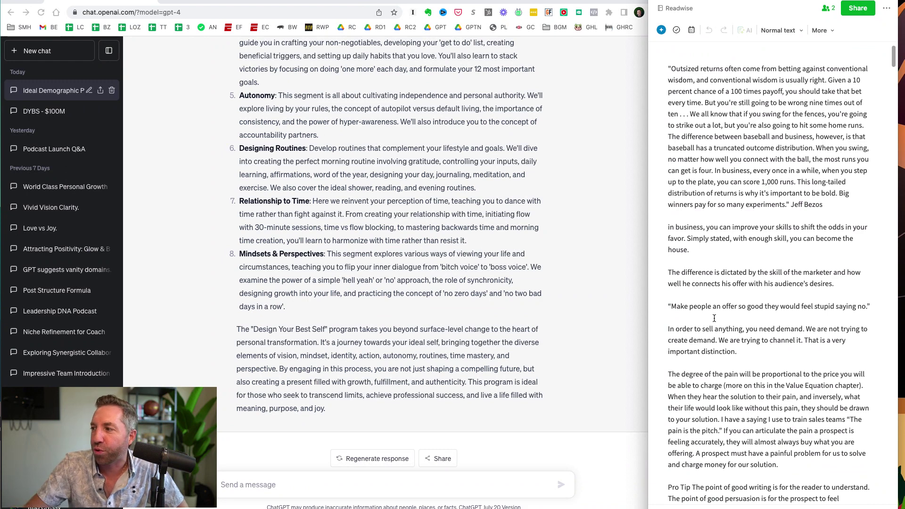
scroll(714, 319, "down", 1)
scroll(714, 320, "down", 1)
scroll(714, 320, "down", 1)
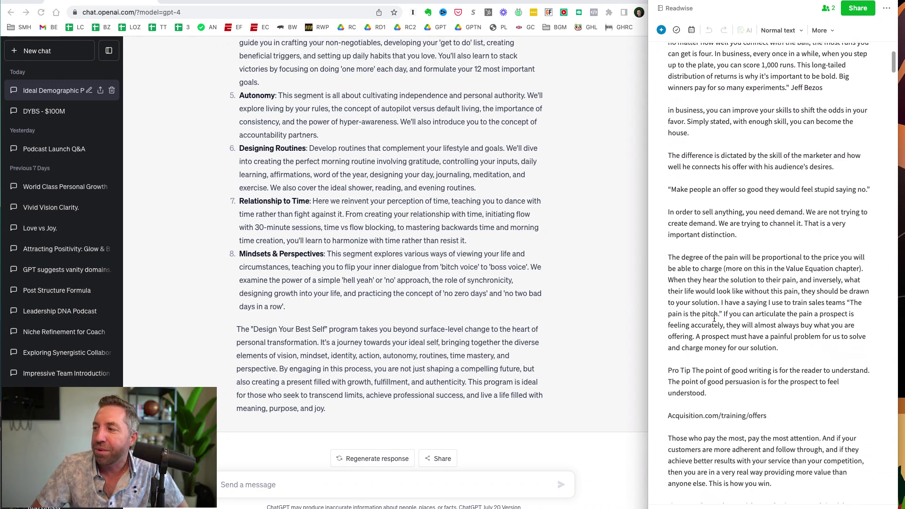
scroll(728, 283, "down", 1)
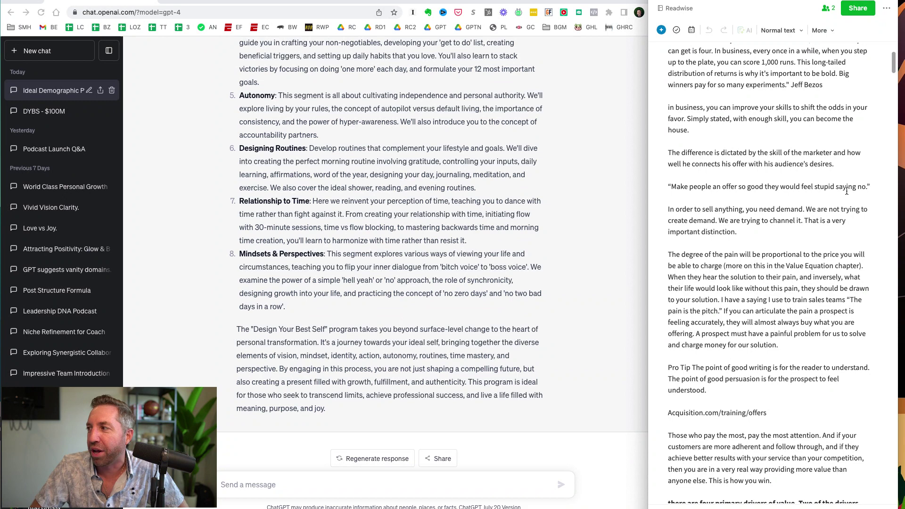
left_click_drag(871, 187, 668, 187)
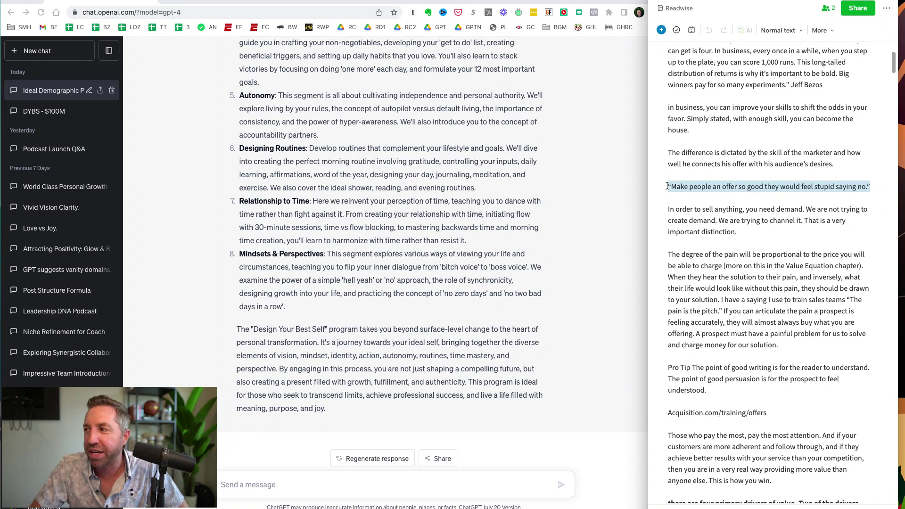
scroll(697, 302, "down", 1)
scroll(696, 303, "down", 1)
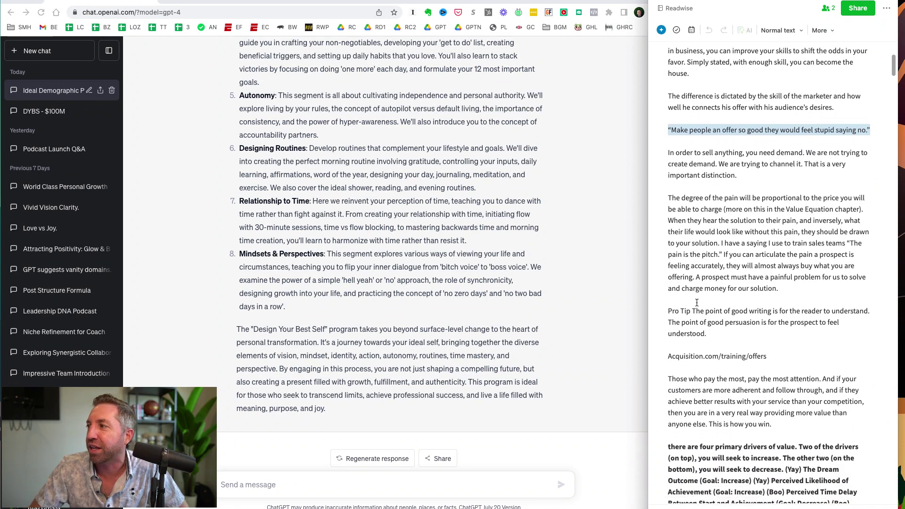
scroll(696, 302, "down", 1)
scroll(696, 302, "down", 1)
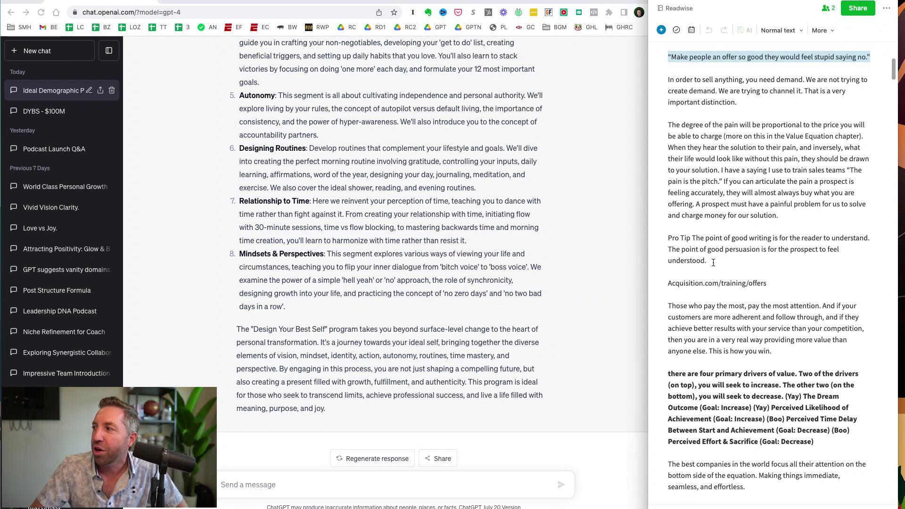
Paste the Readwise paragraphs on pain through the Pro Tip into the ChatGPT message.
mouse_move(712, 262)
left_mouse_down()
mouse_move(689, 224)
mouse_move(667, 128)
left_mouse_up()
key("ctrl+c")
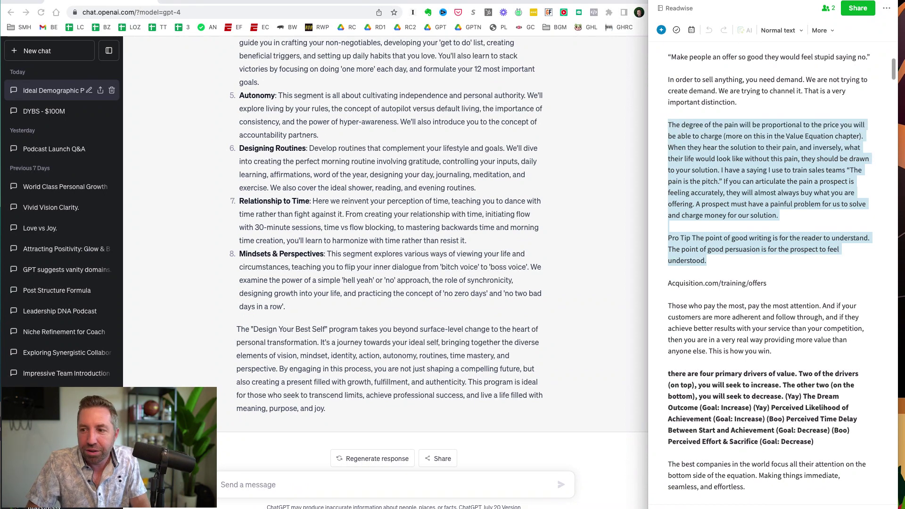
left_click(259, 482)
key("ctrl+v")
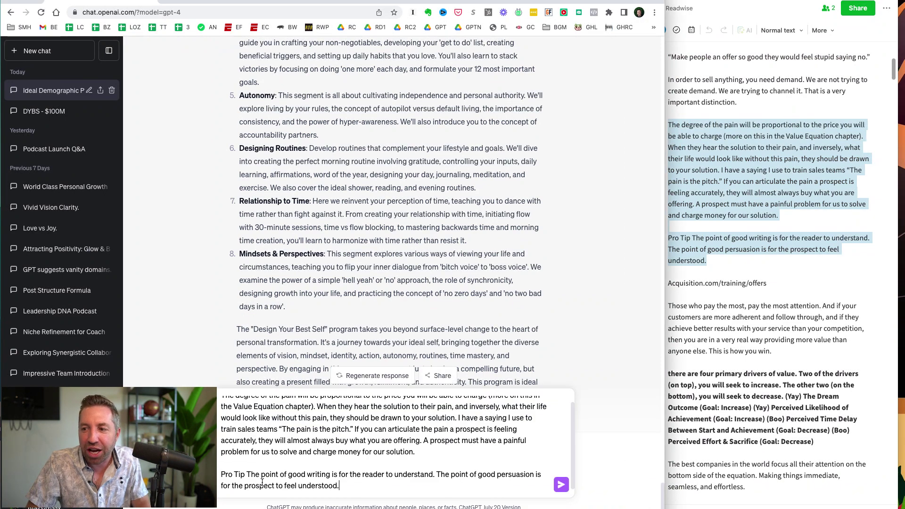
key("shift+Return")
key("shift+Return")
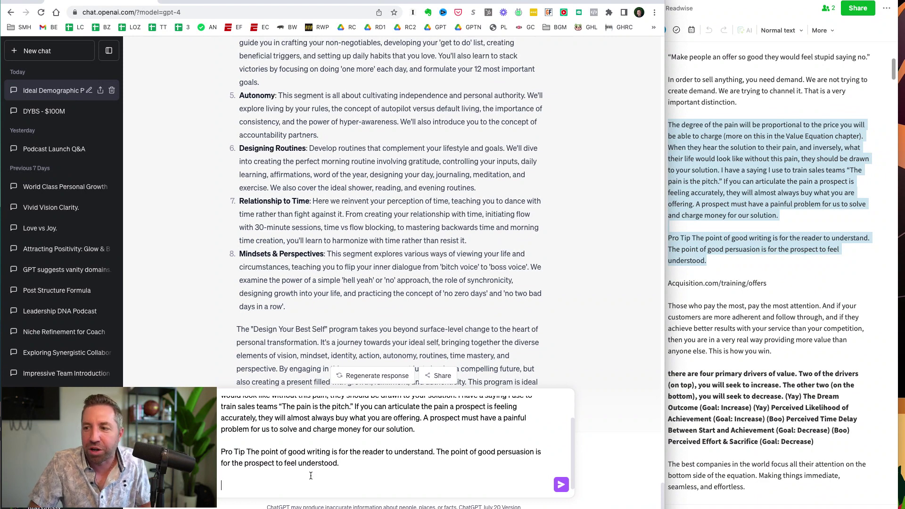
Add the four primary drivers of value paragraph to the message and send it.
left_click(758, 339)
left_click(800, 426)
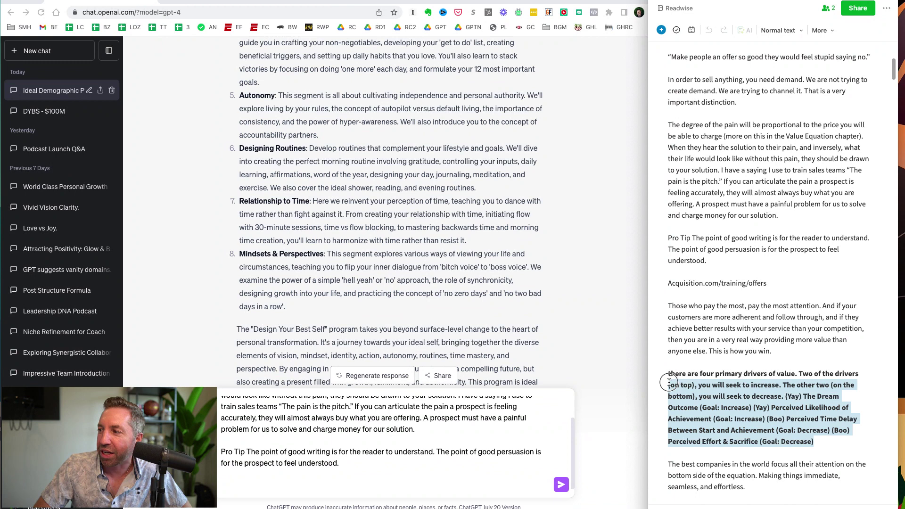
left_click_drag(817, 444, 664, 375)
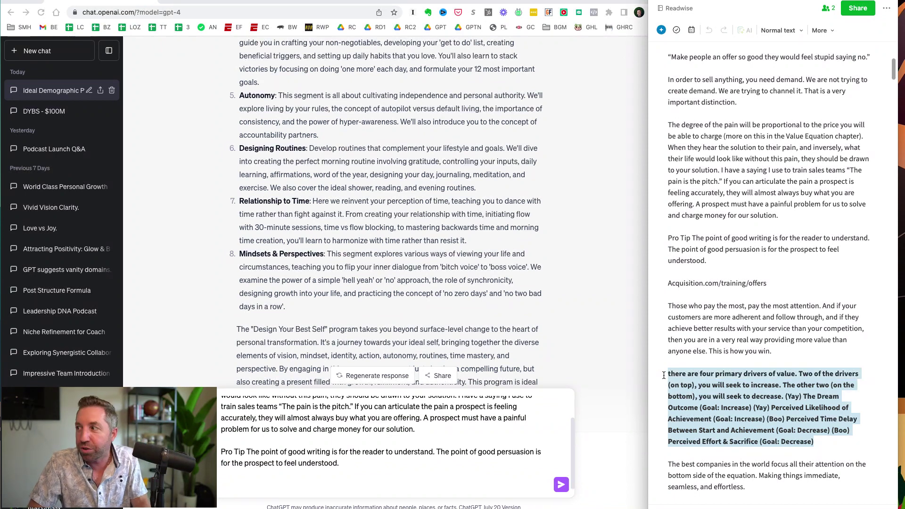
left_click(802, 150)
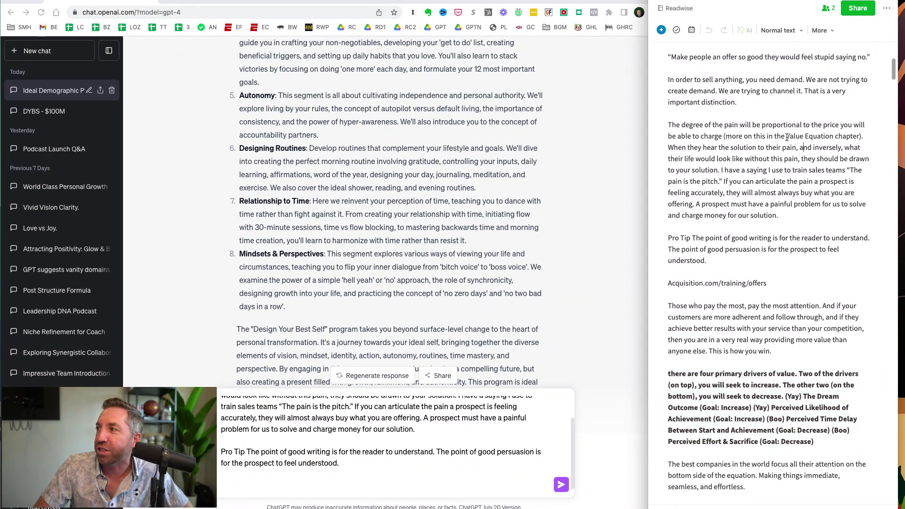
left_click_drag(783, 138, 839, 137)
left_click(805, 136)
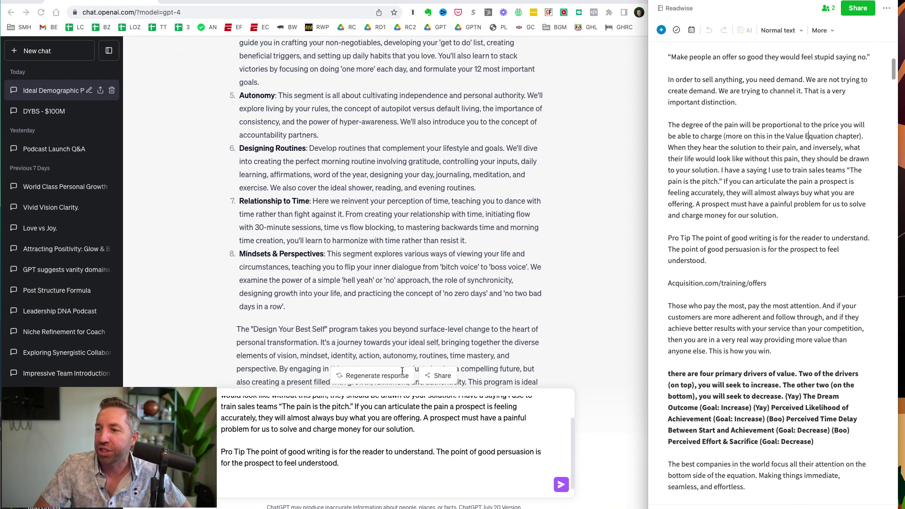
left_click(229, 490)
type("there are four primary drivers of value. Two of the drivers (on top), you will seek to increase. The other two (on the bottom), you will seek to decrease. (Yay) The Dream Outcome (Goal: Increase) (Yay) Perceived Likelihood of Achievement (Goal: Increase) (Boo) Perceived Time Delay Between Start and Achievement (Goal: Decrease) (Boo) Perceived Effort & Sacrifice (Goal: Decrease)")
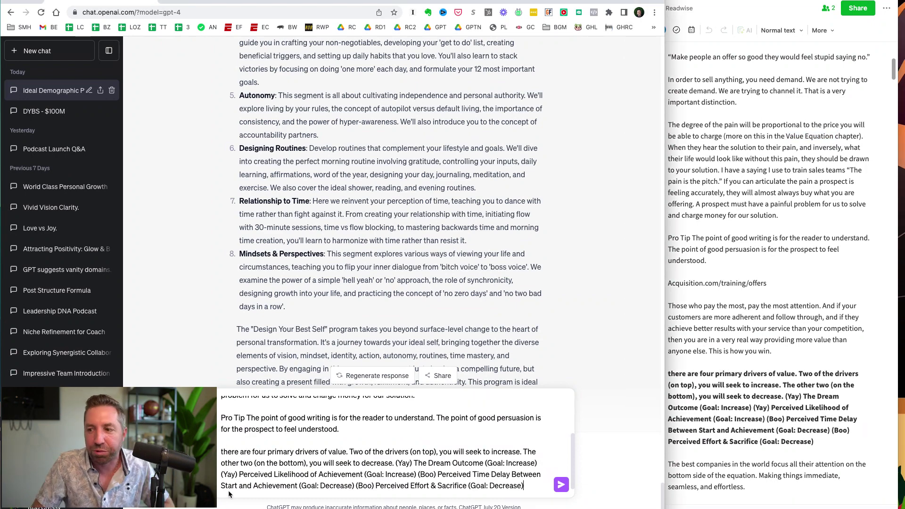
key("Return")
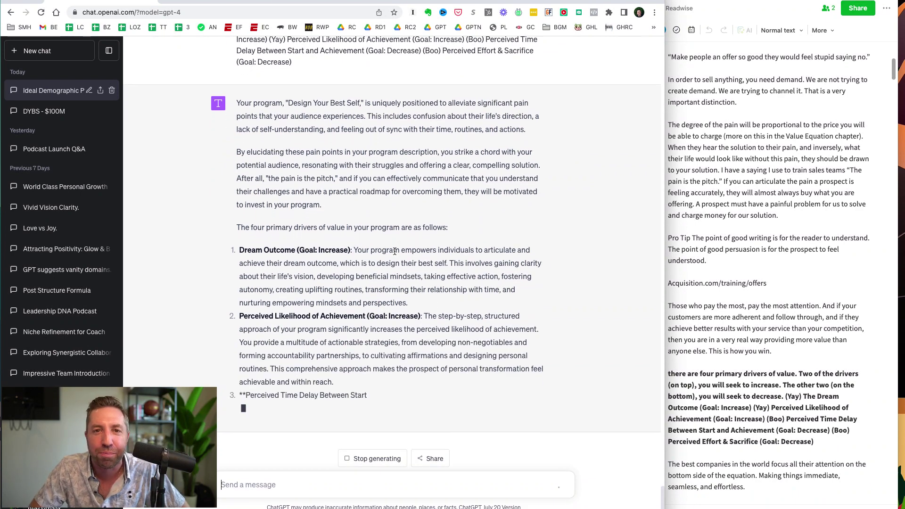
Let ChatGPT finish mapping the pain points and four value drivers onto the program.
left_click(727, 340)
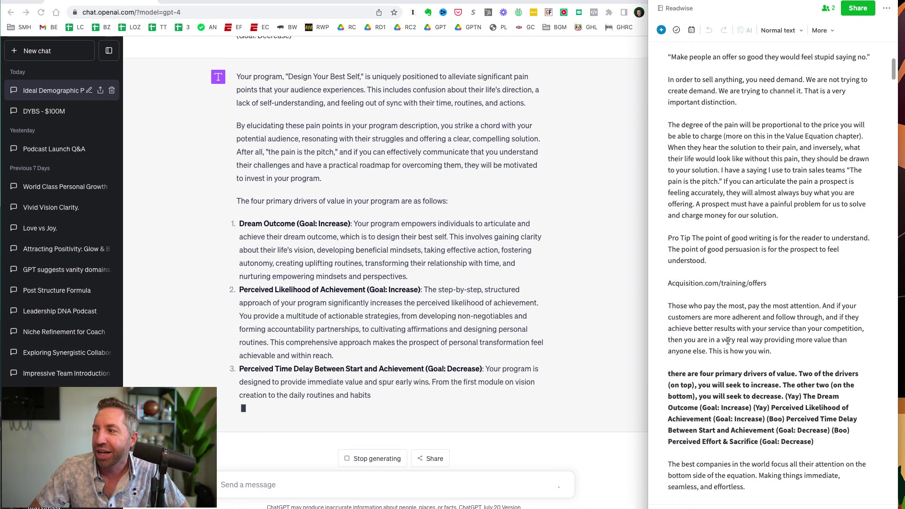
scroll(409, 285, "up", 5)
scroll(409, 284, "up", 2)
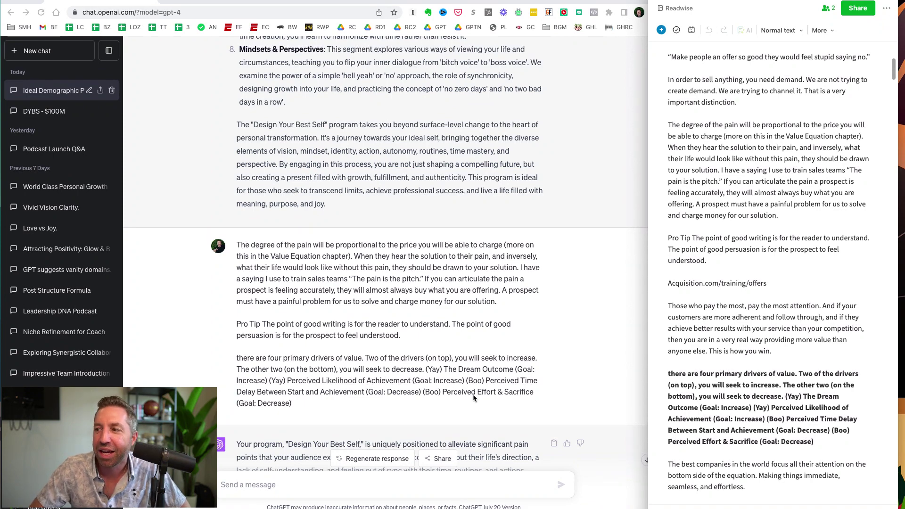
scroll(448, 401, "down", 3)
scroll(447, 401, "down", 1)
scroll(448, 401, "down", 1)
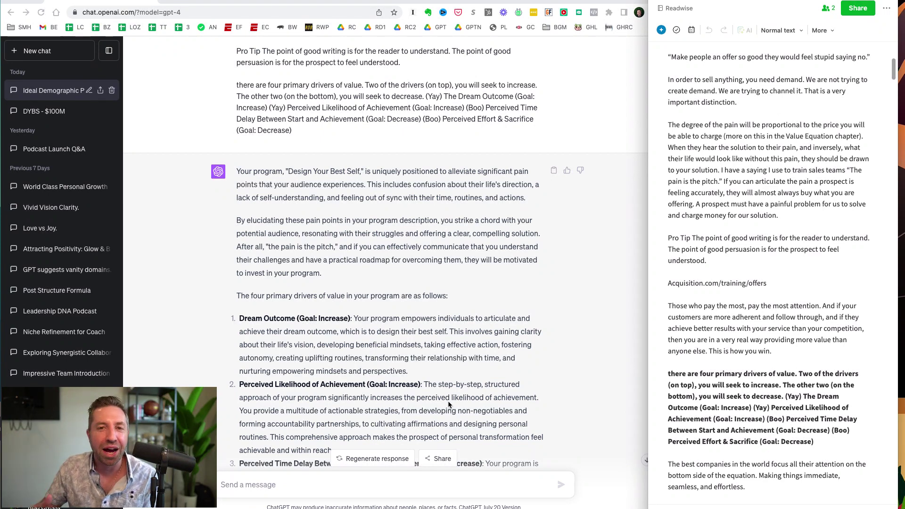
scroll(447, 401, "down", 5)
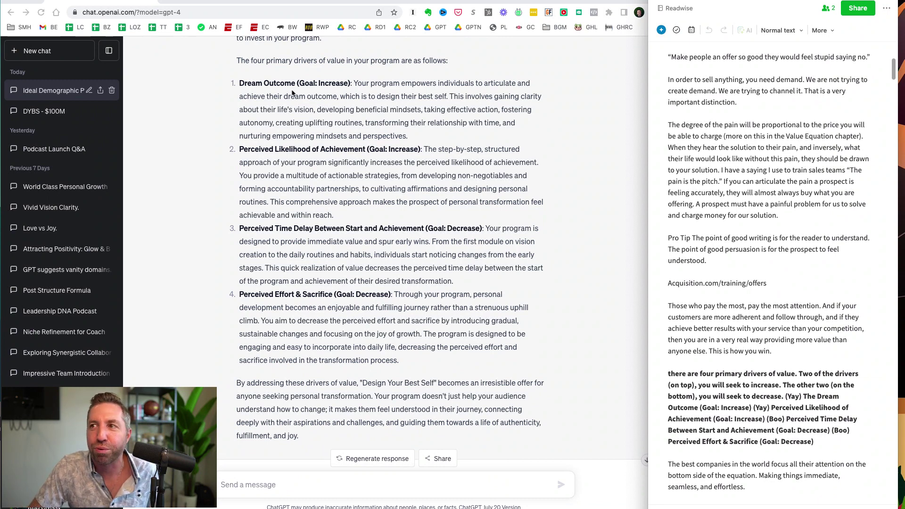
scroll(297, 87, "up", 1)
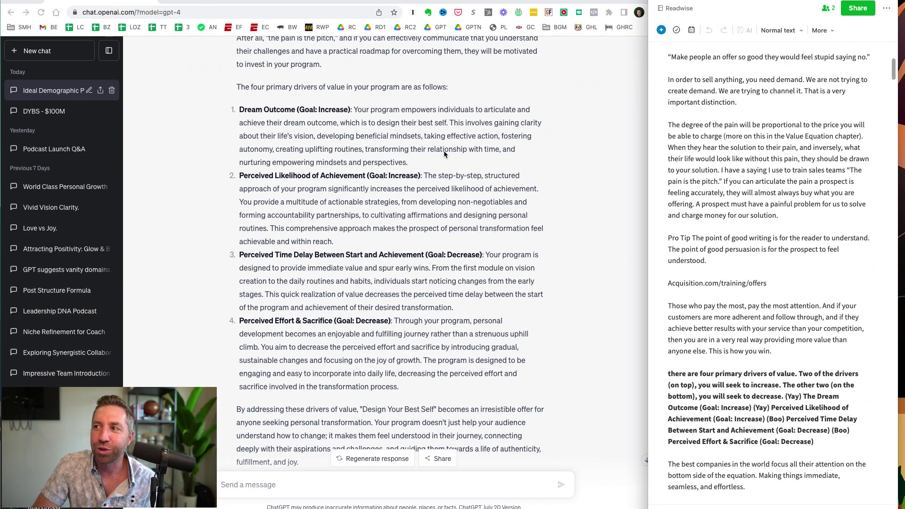
scroll(437, 225, "down", 2)
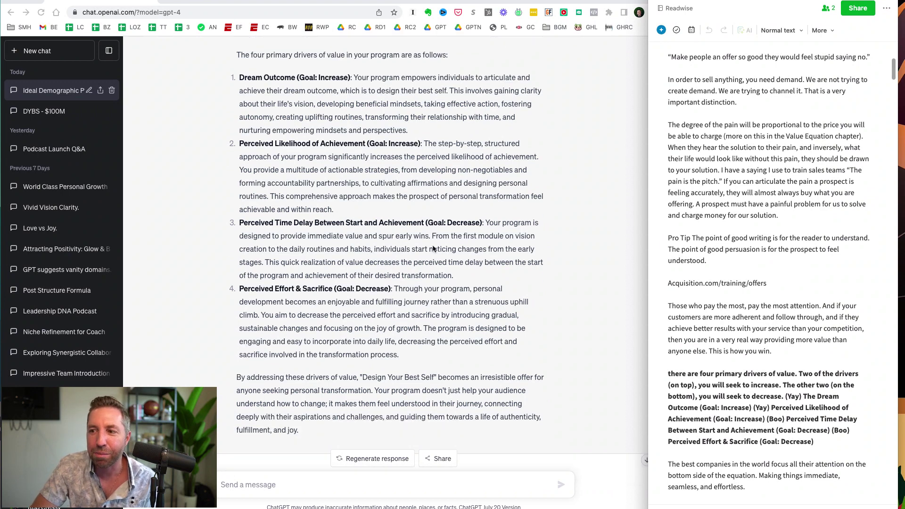
scroll(433, 248, "up", 1)
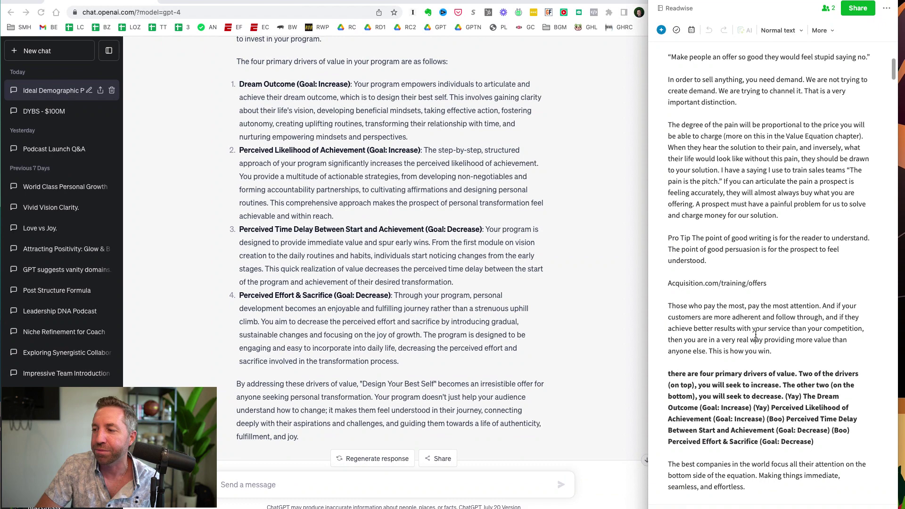
scroll(762, 337, "down", 3)
scroll(757, 336, "down", 5)
scroll(755, 334, "down", 1)
scroll(755, 334, "down", 2)
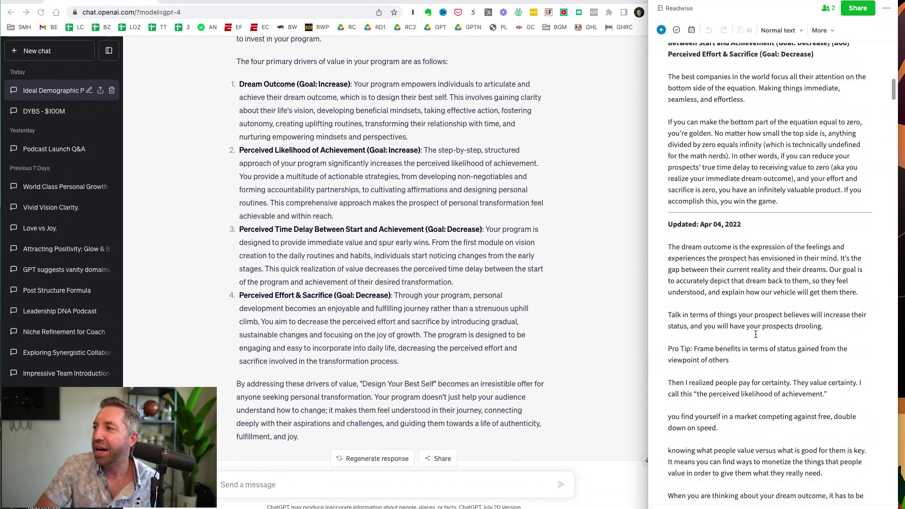
scroll(755, 333, "up", 1)
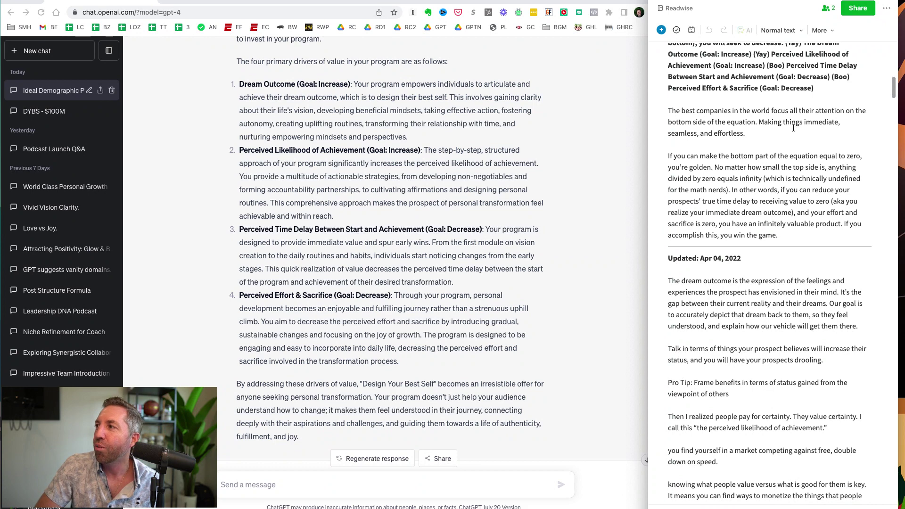
scroll(751, 286, "down", 2)
scroll(742, 212, "down", 3)
scroll(733, 76, "down", 2)
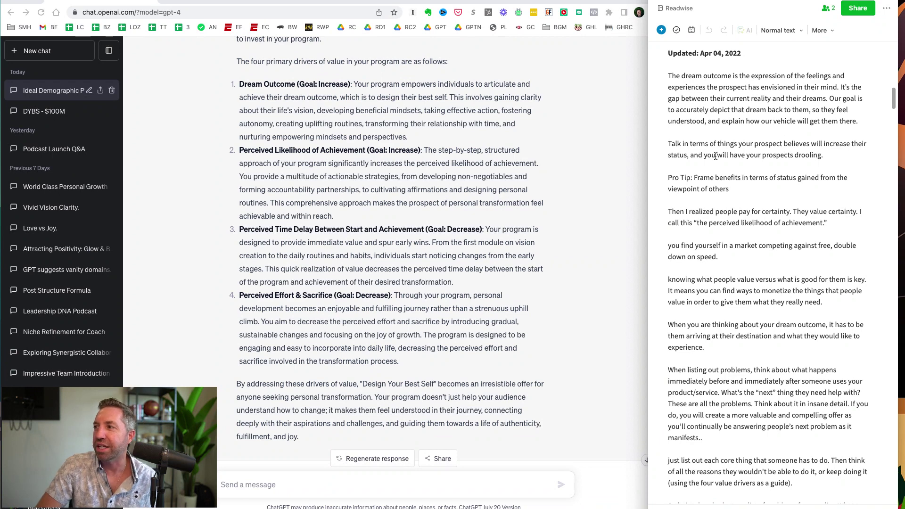
Paste the Readwise dream-outcome and status Pro Tip passages into ChatGPT and send them.
left_click_drag(825, 156, 653, 145)
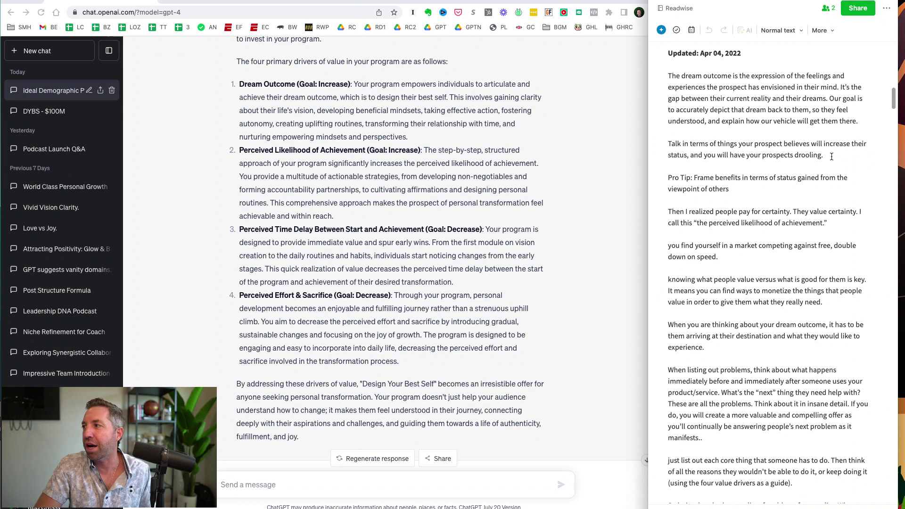
left_click_drag(743, 162, 693, 87)
left_click(713, 193)
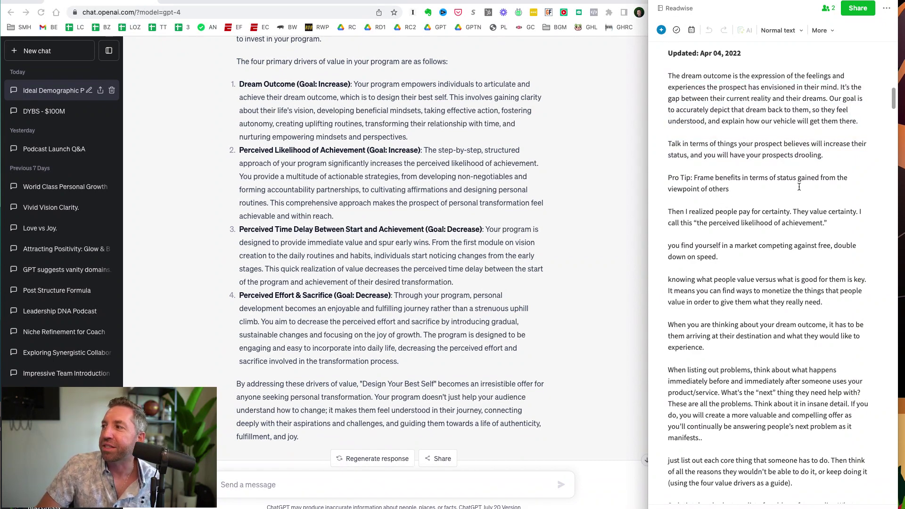
left_click_drag(732, 190, 668, 78)
key("super+c")
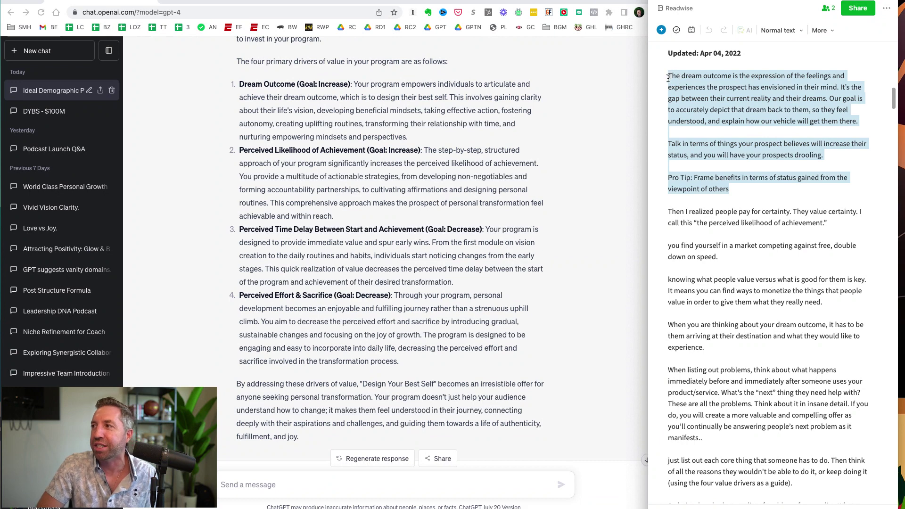
left_click(250, 486)
type("The dream outcome is the expression of the feelings and experiences the prospect has envisioned in their mind. It’s the gap between their current reality and their dreams. Our goal is to accurately depict that dream back to them, so they feel understood, and explain how our vehicle will get them there.  Talk in terms of things your prospect believes will increase their status, and you will have your prospects drooling.  Pro Tip: Frame benefits in terms of status gained from the viewpoint of others")
key("super+z")
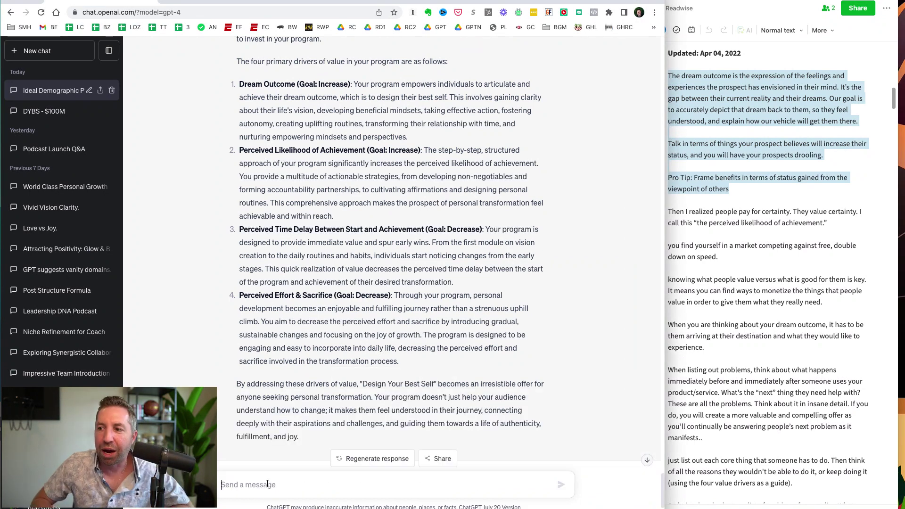
key("super+v")
key("Return")
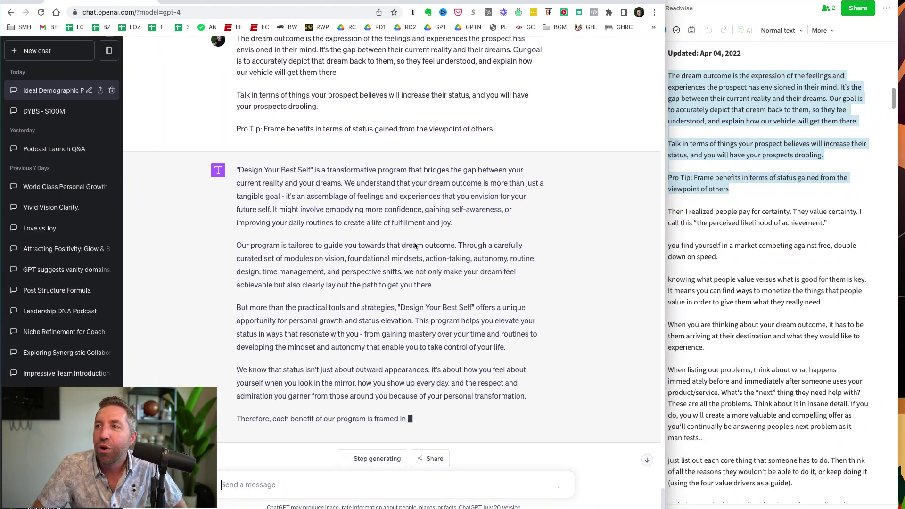
scroll(414, 242, "up", 1)
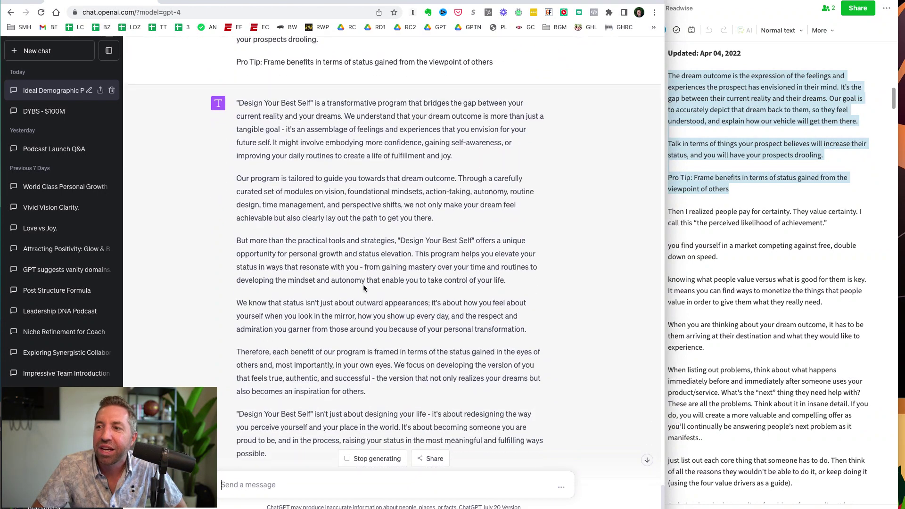
scroll(364, 286, "up", 2)
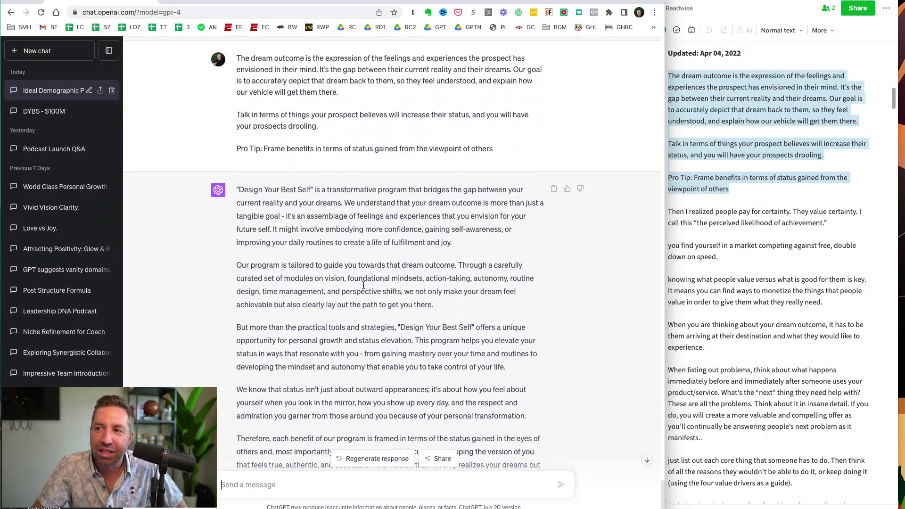
scroll(364, 286, "up", 2)
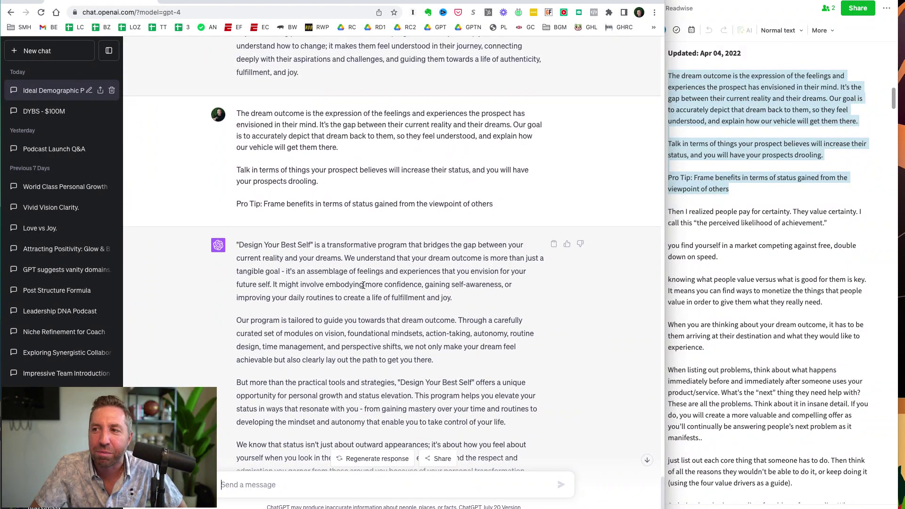
scroll(364, 285, "up", 1)
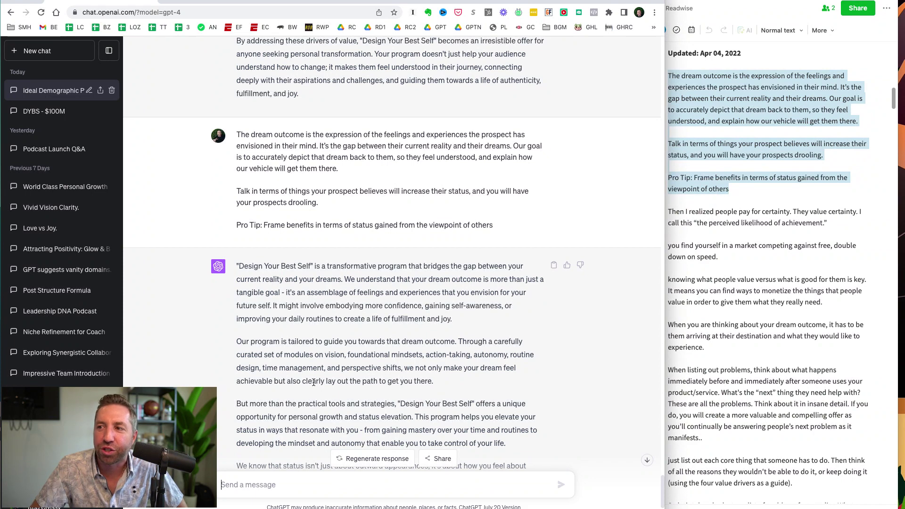
mouse_move(552, 137)
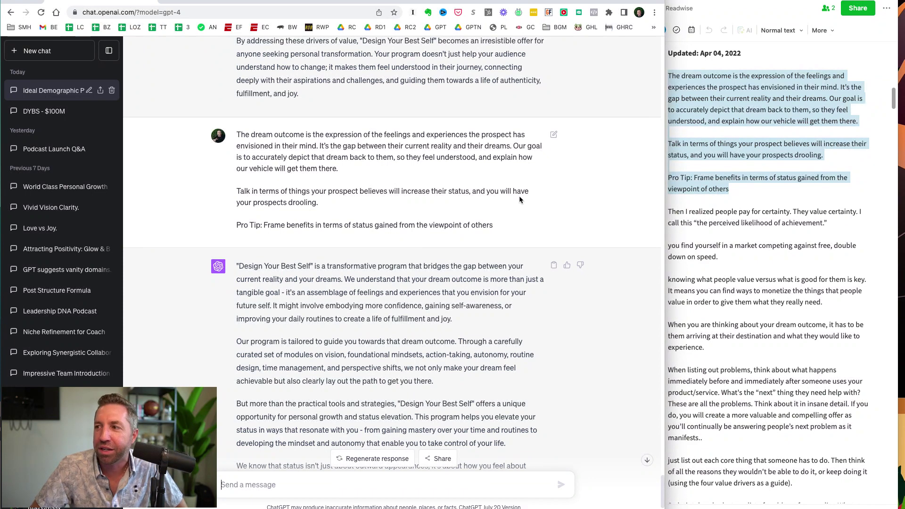
Append 'I want you to: create the dream outcomes for me. in bullet points.' and resubmit.
left_click(553, 136)
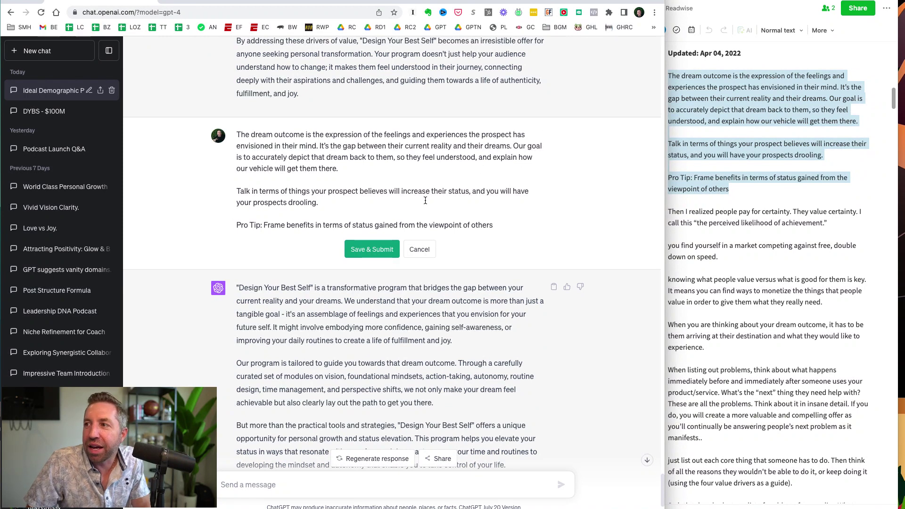
key("Return")
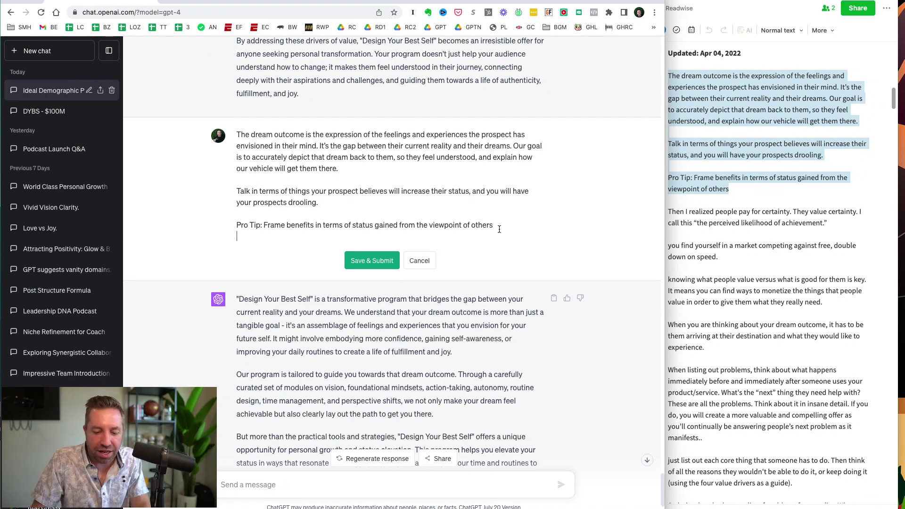
key("Return")
type("I want you to:")
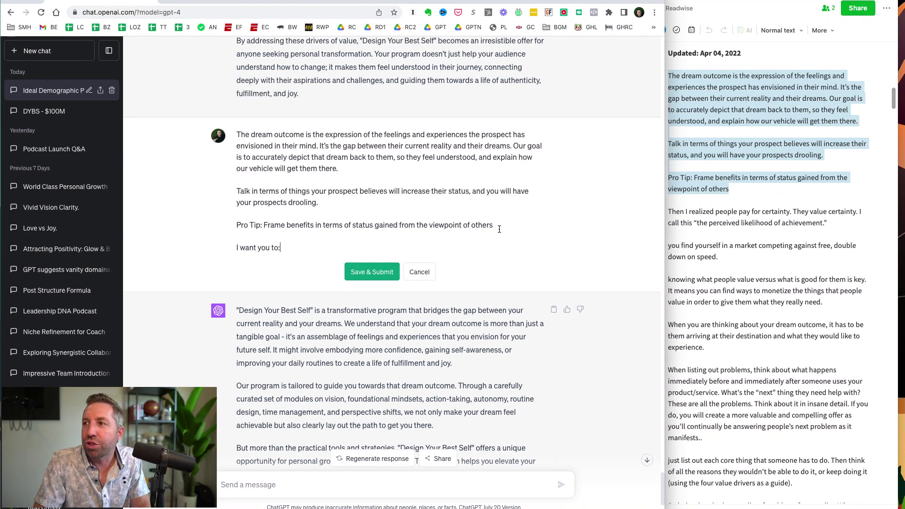
type(" create the drea")
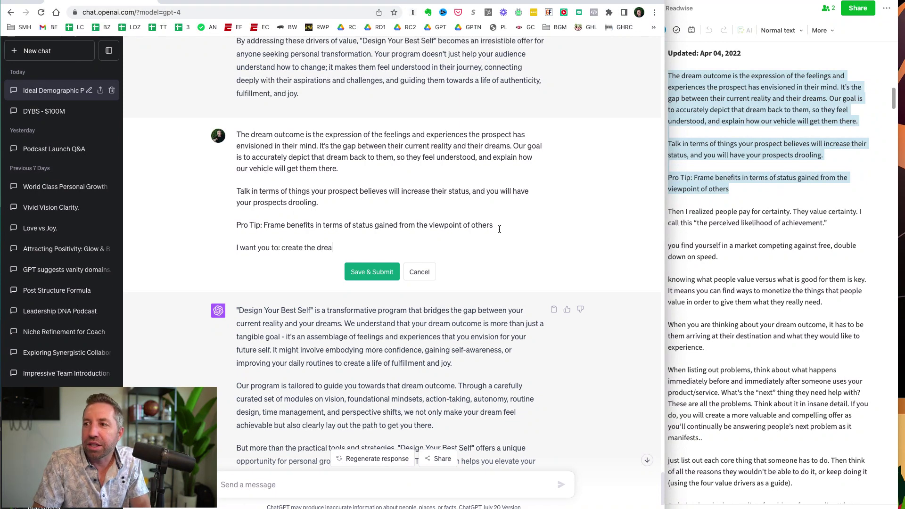
type("s")
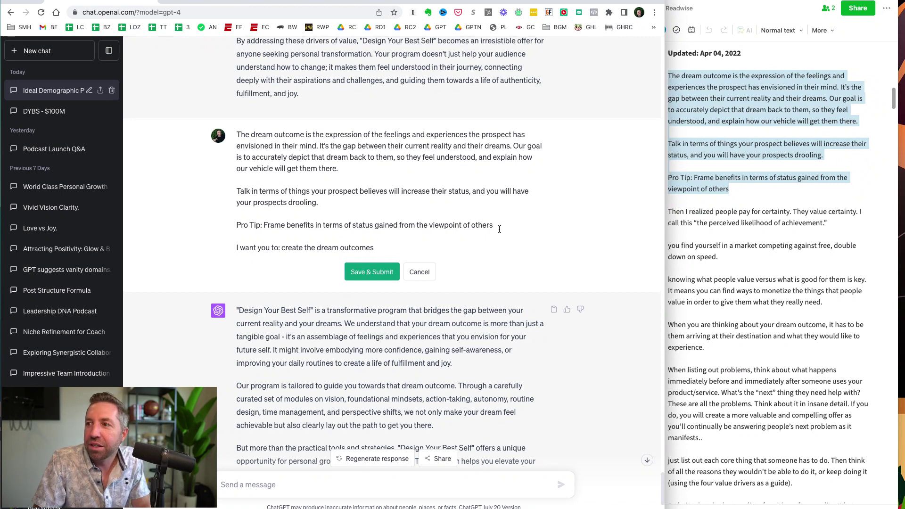
type(" - in bullet points.")
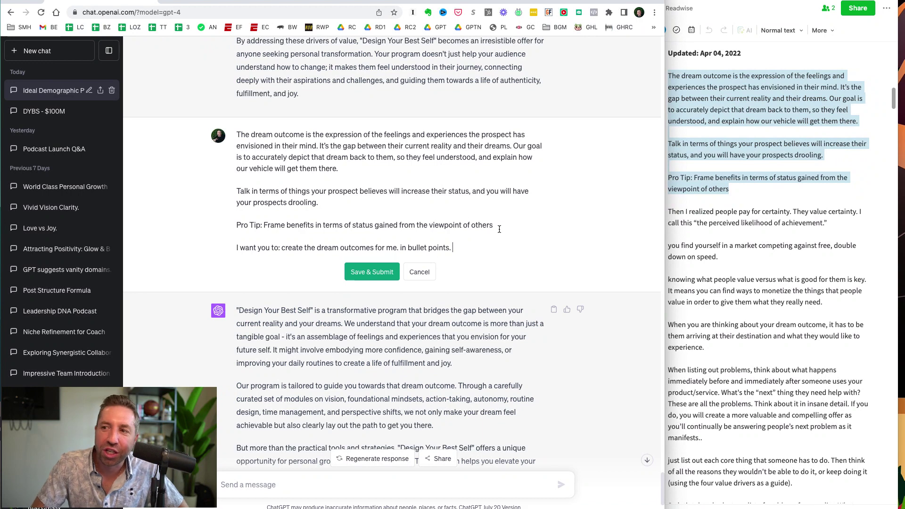
key("Return")
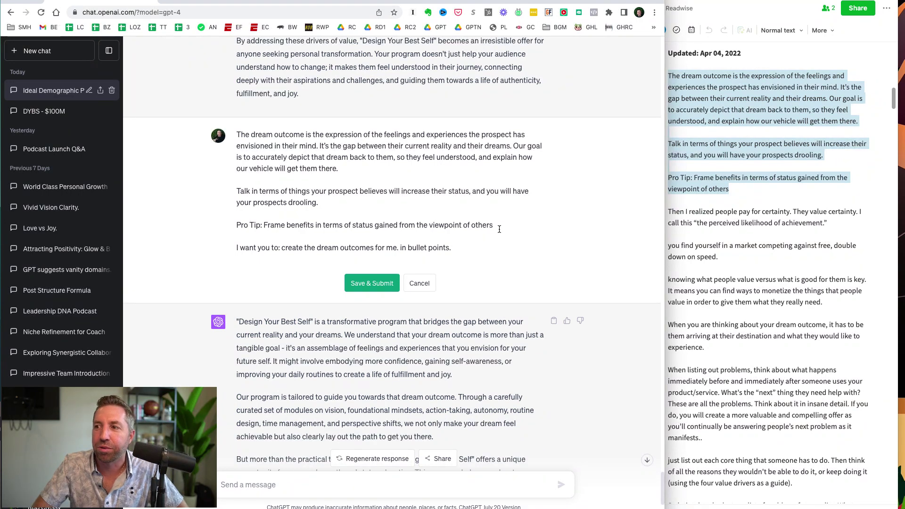
left_click(376, 282)
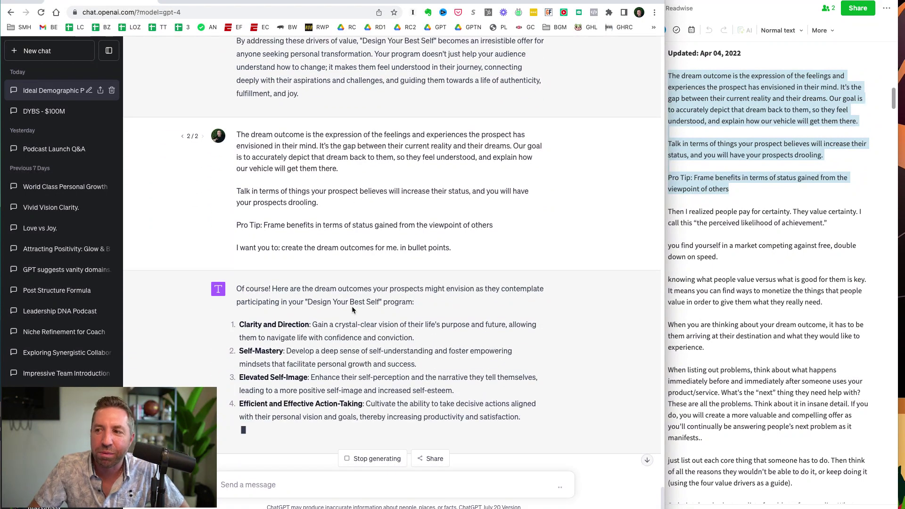
scroll(352, 306, "up", 2)
scroll(352, 306, "up", 3)
scroll(352, 306, "up", 3)
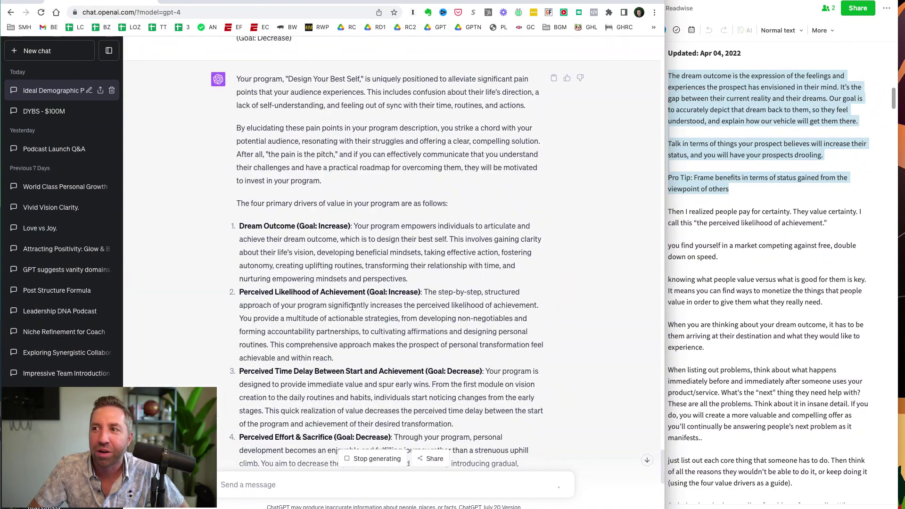
scroll(324, 206, "down", 5)
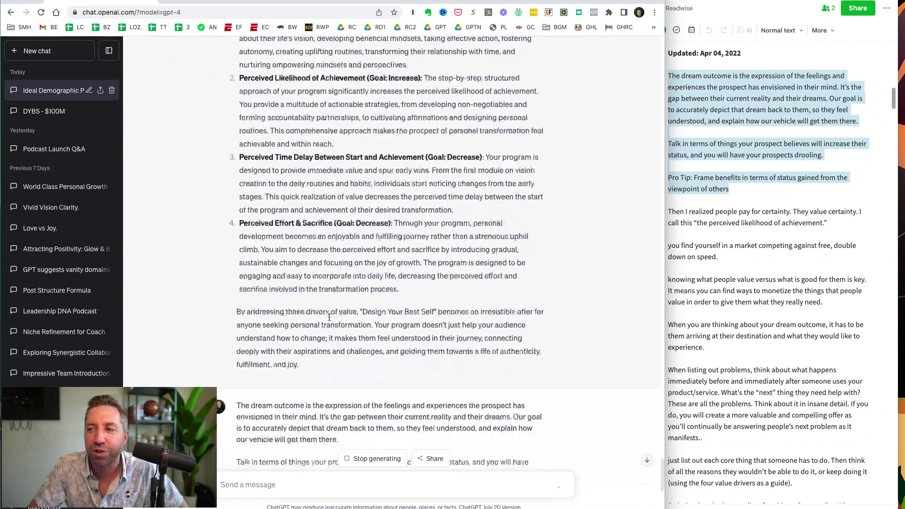
scroll(333, 197, "down", 10)
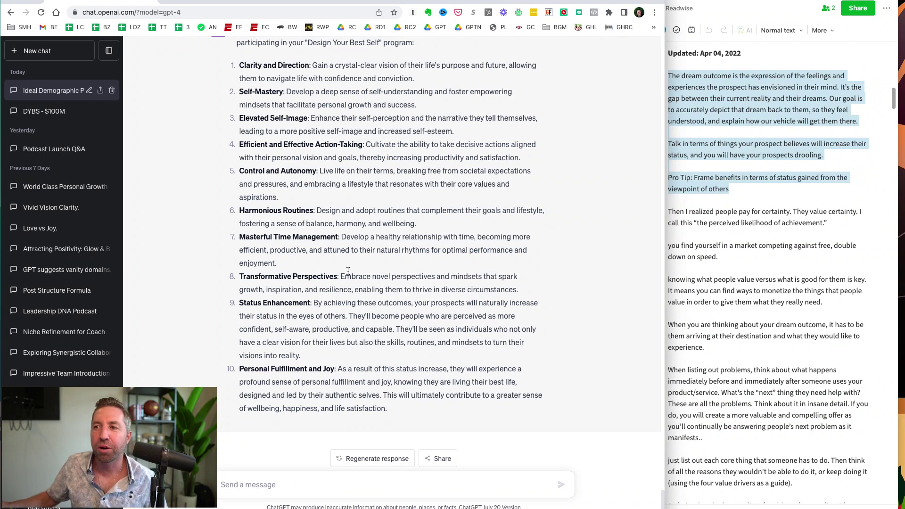
scroll(348, 270, "up", 2)
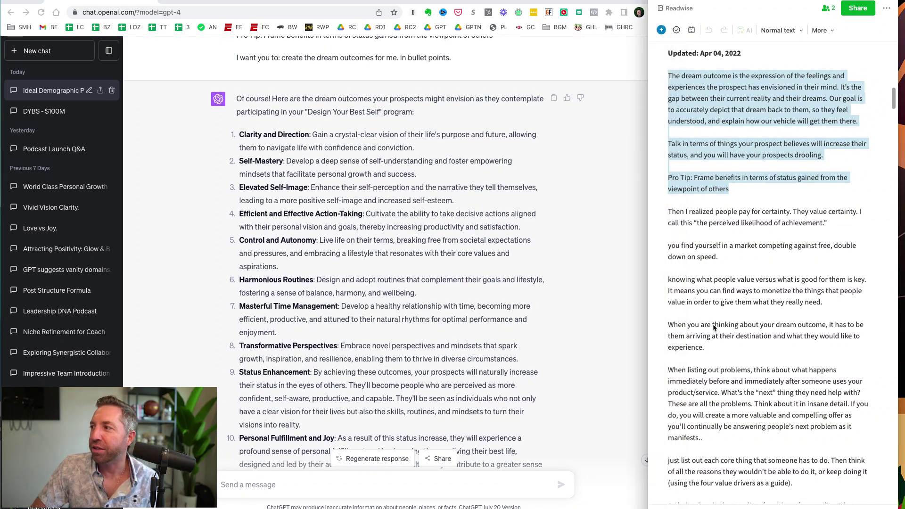
scroll(713, 325, "down", 3)
scroll(712, 327, "down", 2)
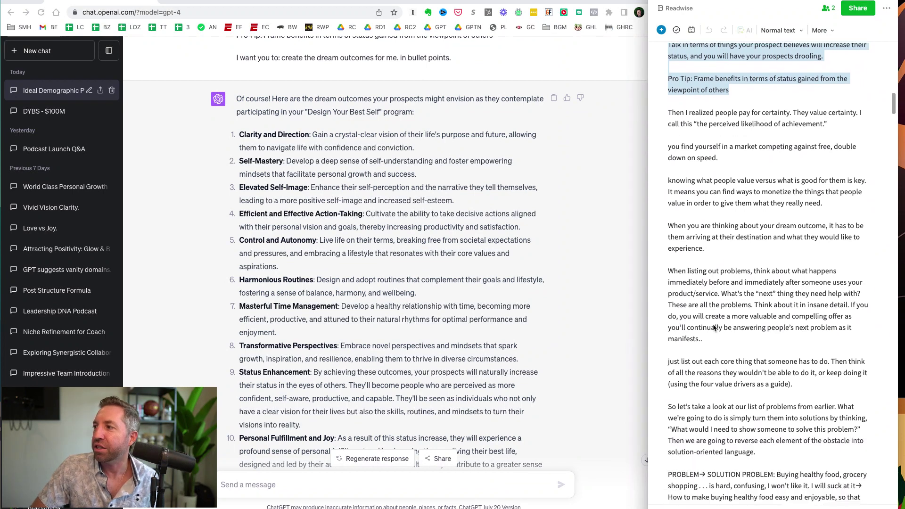
scroll(712, 327, "down", 1)
scroll(715, 328, "down", 3)
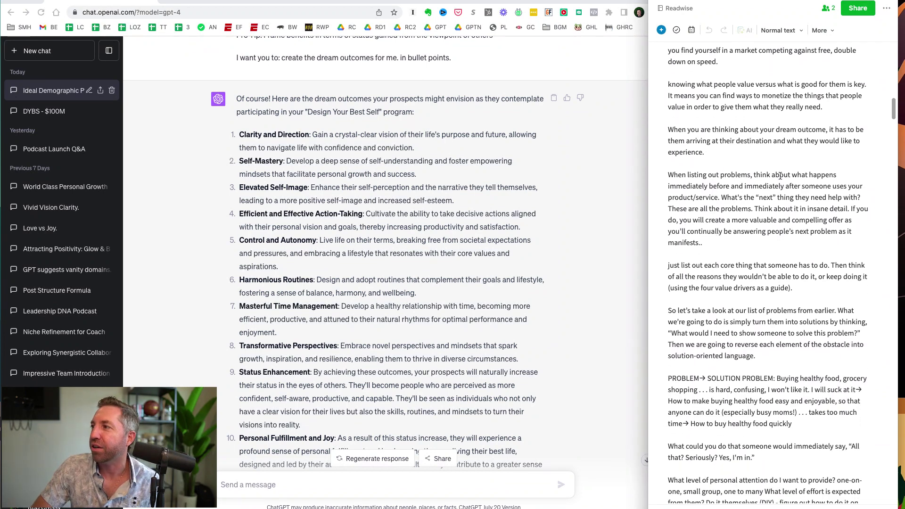
scroll(764, 148, "down", 2)
scroll(749, 138, "down", 1)
scroll(735, 128, "down", 1)
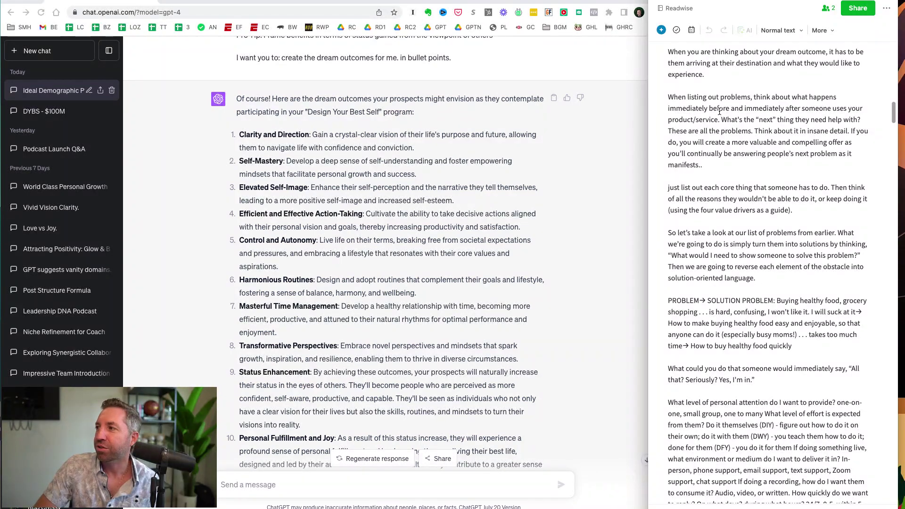
Select the 'When listing out problems…' paragraph about problems right before and after product use.
left_click_drag(708, 170, 666, 102)
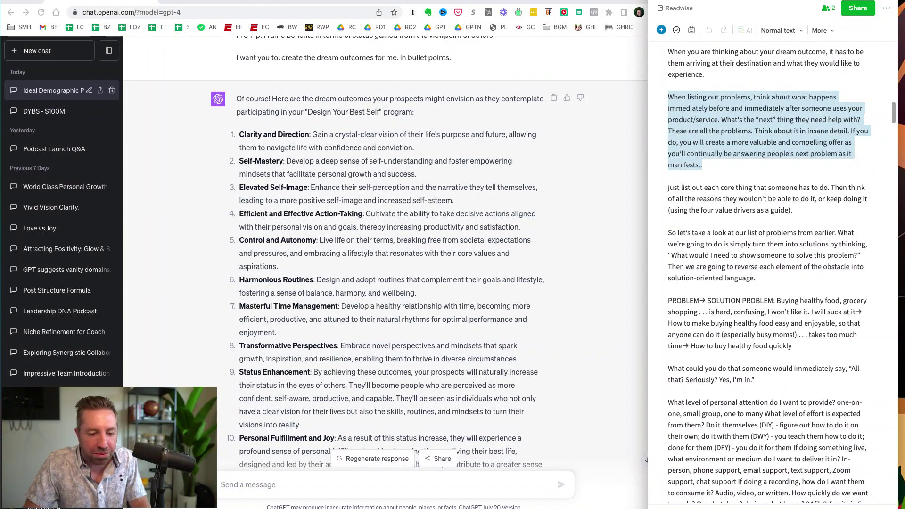
Paste the copied paragraph into the chat message box, then undo the paste.
left_click(362, 487)
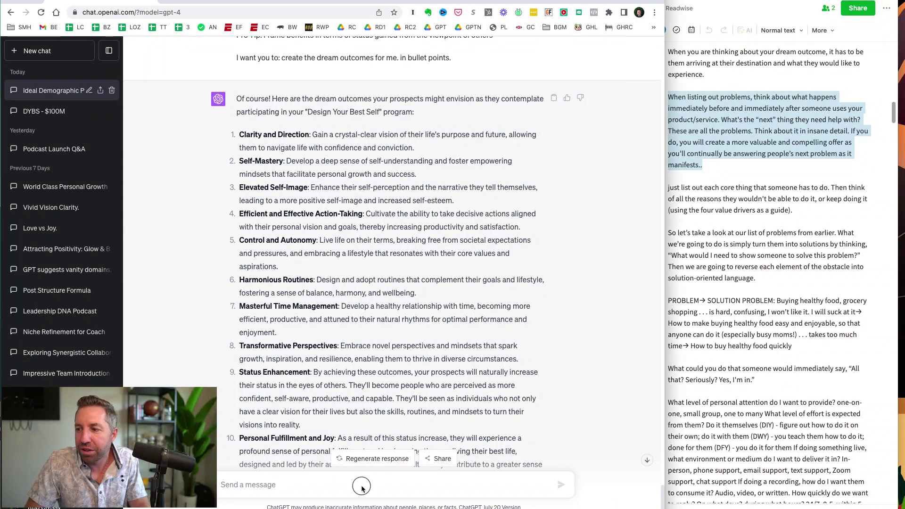
key("ctrl+v")
key("ctrl+z")
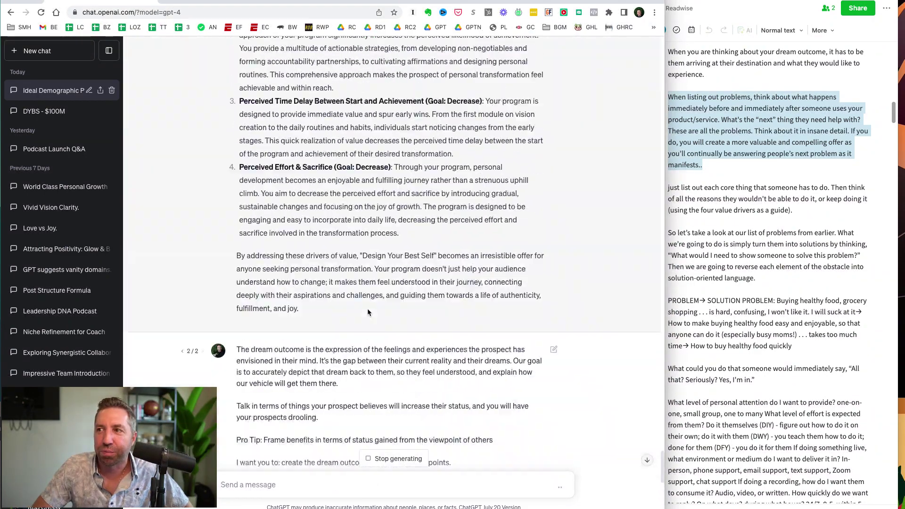
scroll(368, 309, "down", 2)
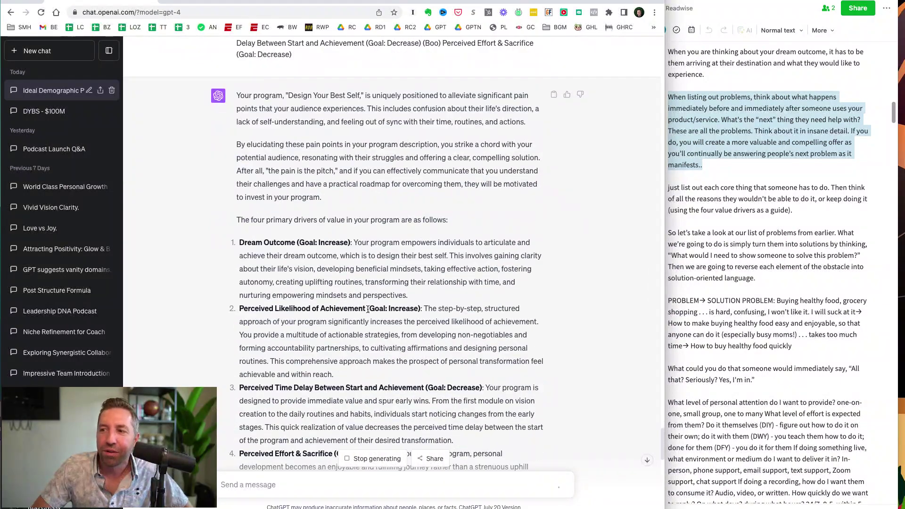
scroll(368, 309, "down", 5)
scroll(368, 309, "down", 4)
scroll(368, 309, "down", 3)
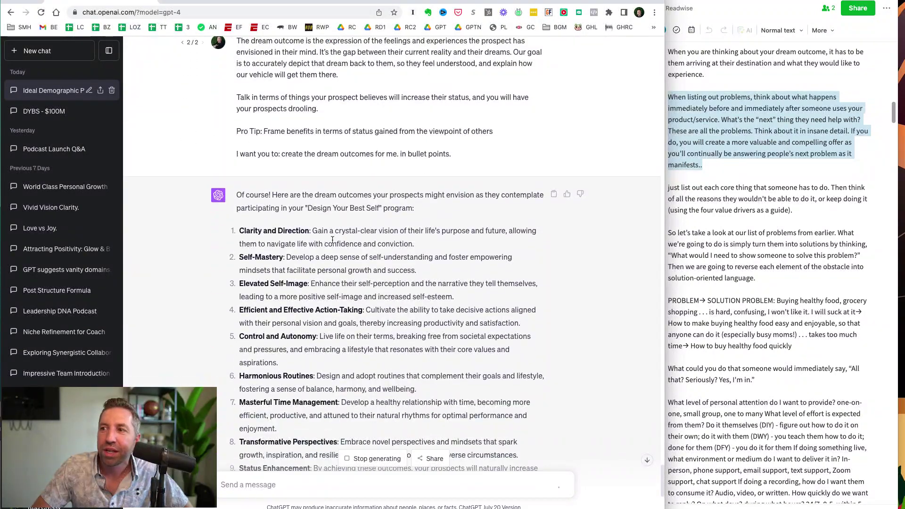
scroll(340, 293, "down", 6)
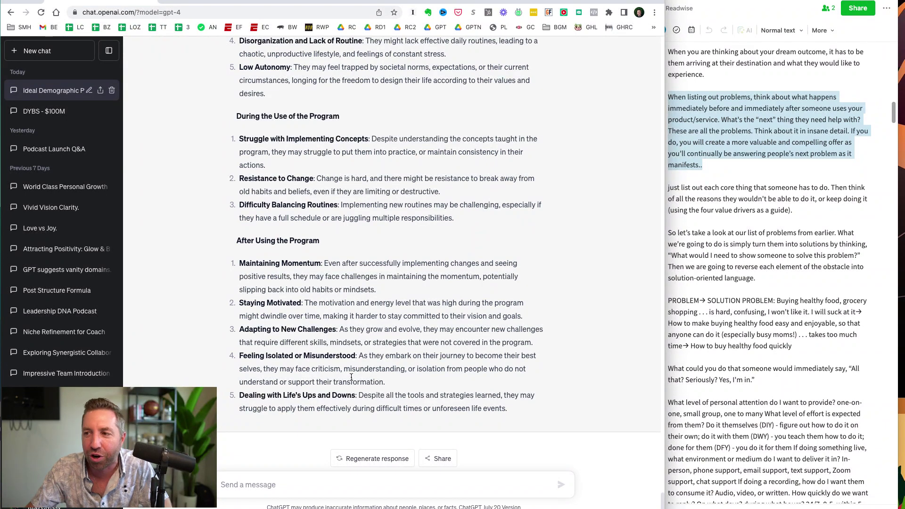
Send the Readwise 'So let's take a look…' problems-to-solutions passage to ChatGPT.
left_click(768, 311)
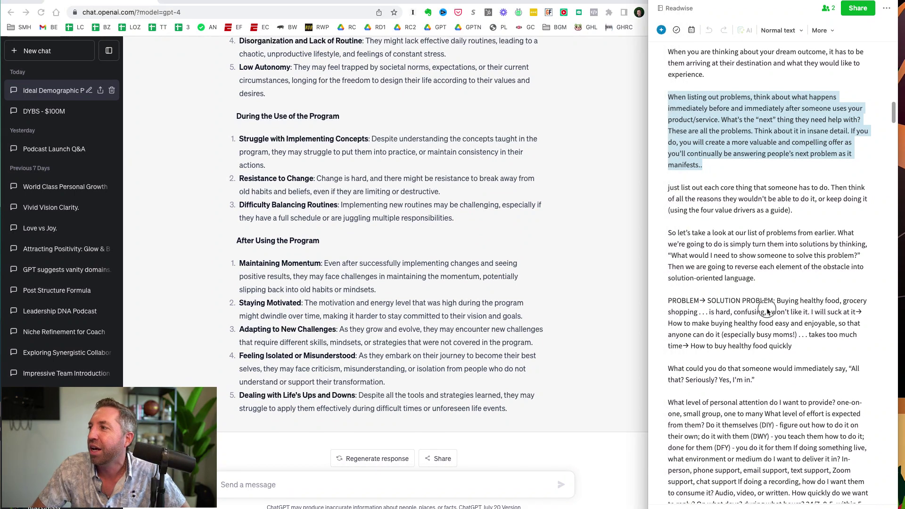
scroll(776, 305, "down", 2)
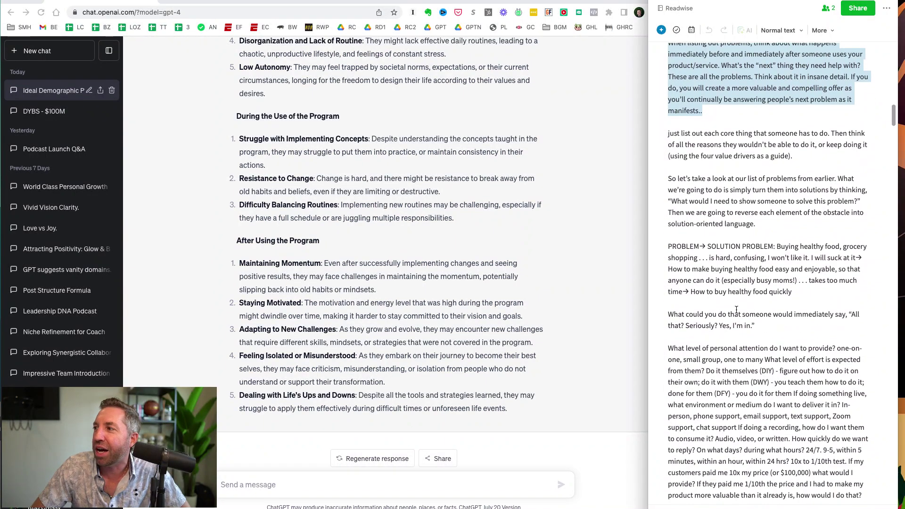
scroll(737, 301, "down", 1)
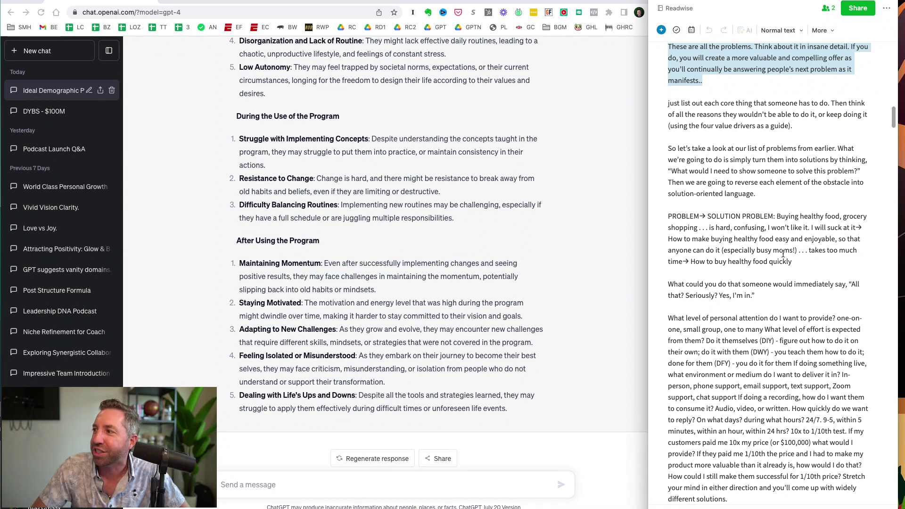
left_click_drag(792, 263, 669, 150)
key("ctrl+c")
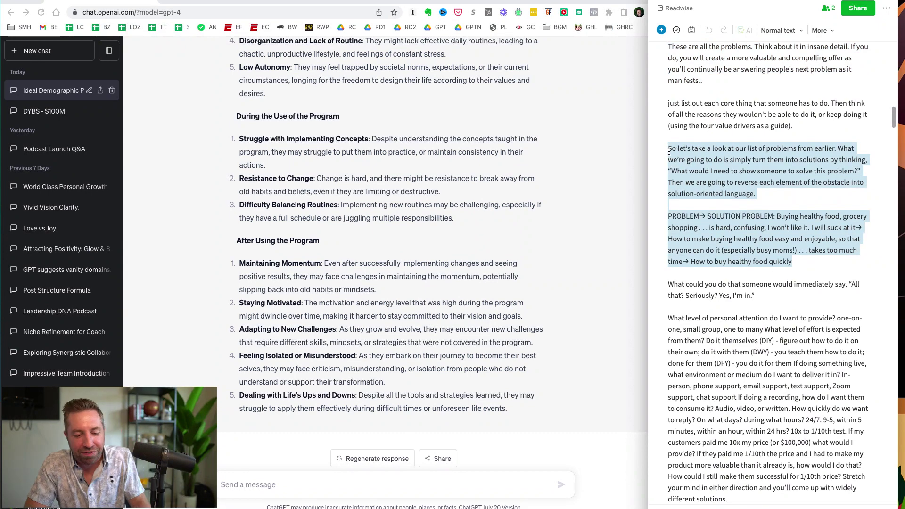
left_click(258, 487)
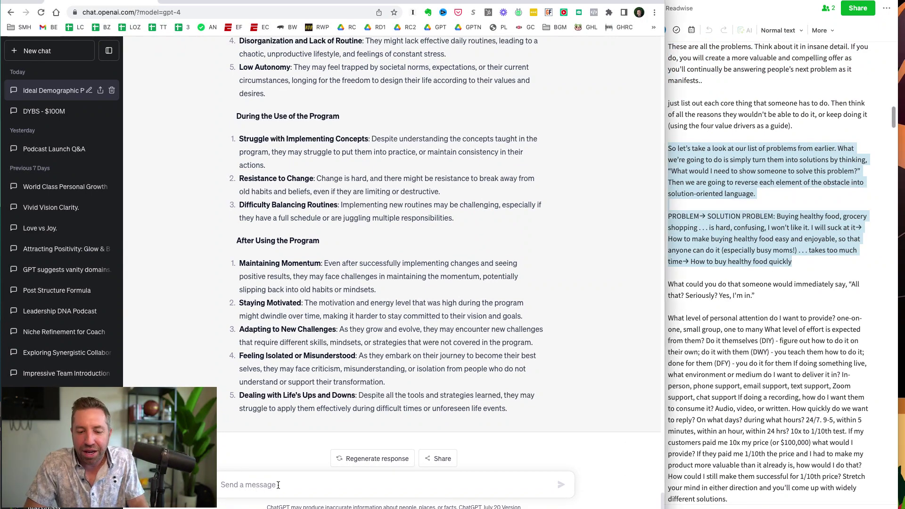
key("ctrl+v")
key("ctrl+z")
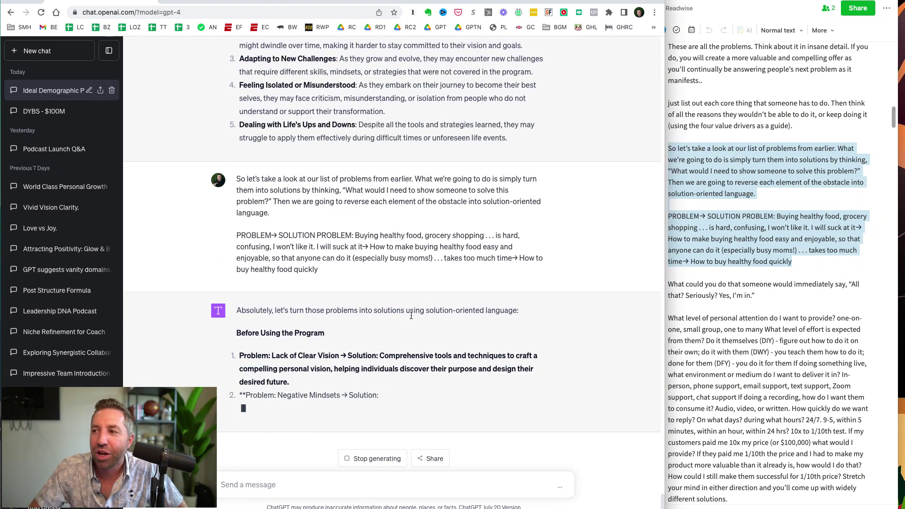
scroll(389, 208, "up", 3)
scroll(375, 269, "down", 2)
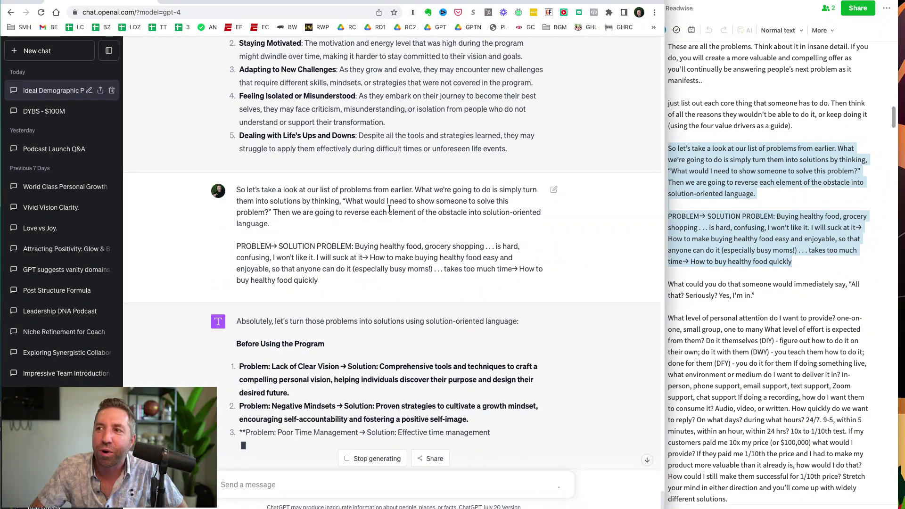
scroll(460, 319, "down", 3)
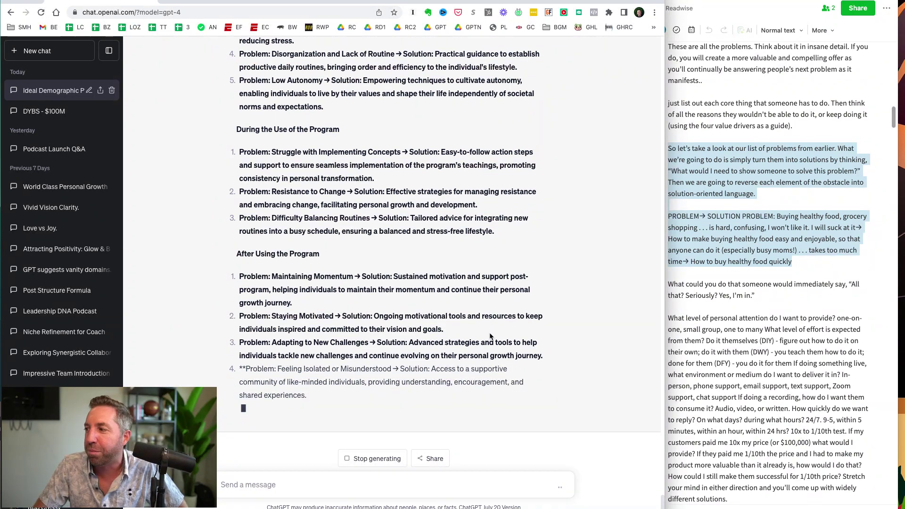
scroll(749, 376, "down", 5)
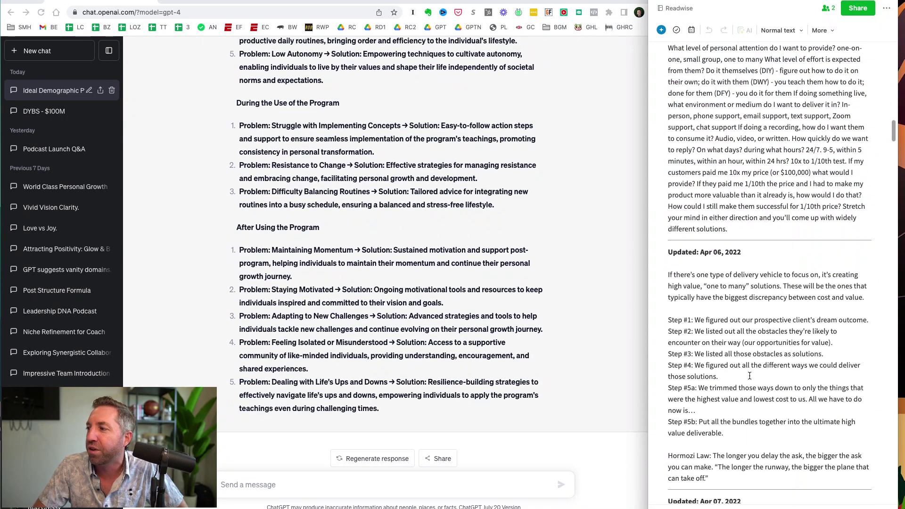
scroll(749, 377, "down", 2)
scroll(750, 376, "down", 2)
scroll(749, 376, "down", 1)
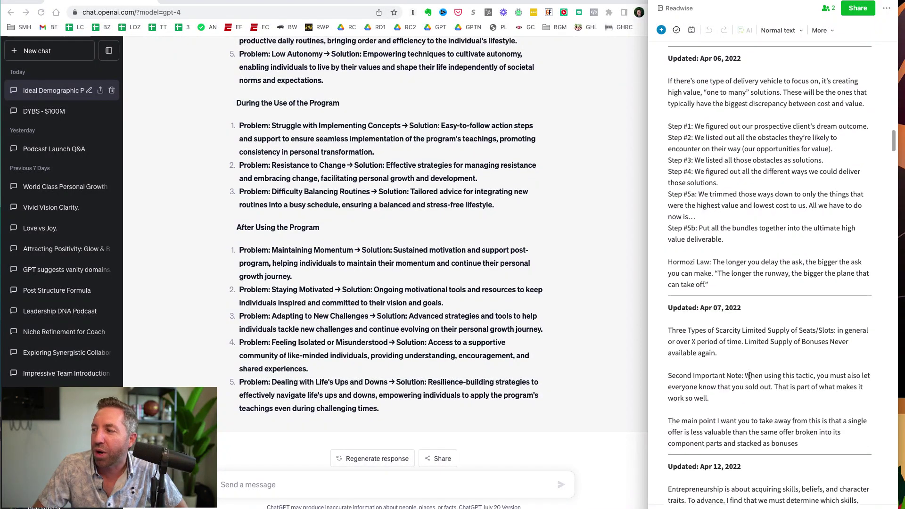
scroll(750, 376, "down", 1)
scroll(750, 377, "down", 1)
scroll(749, 377, "down", 2)
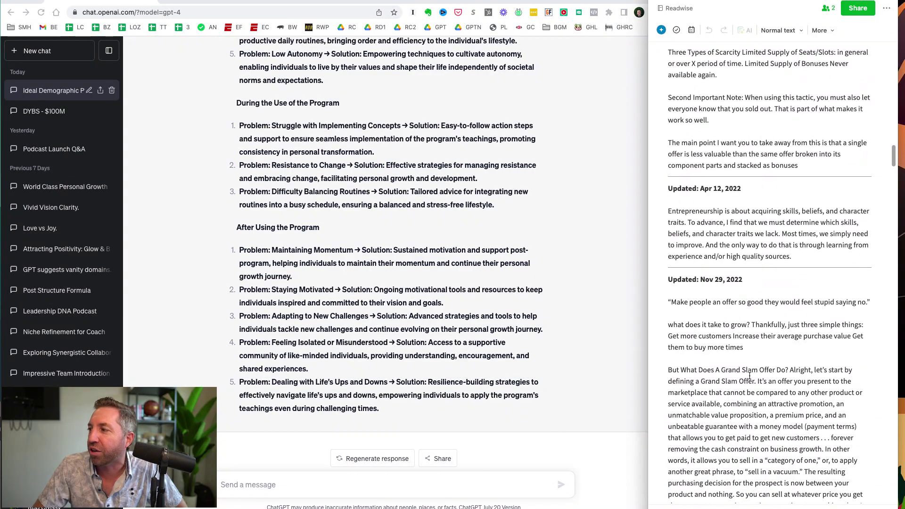
scroll(749, 376, "down", 1)
scroll(749, 376, "down", 2)
scroll(750, 376, "down", 1)
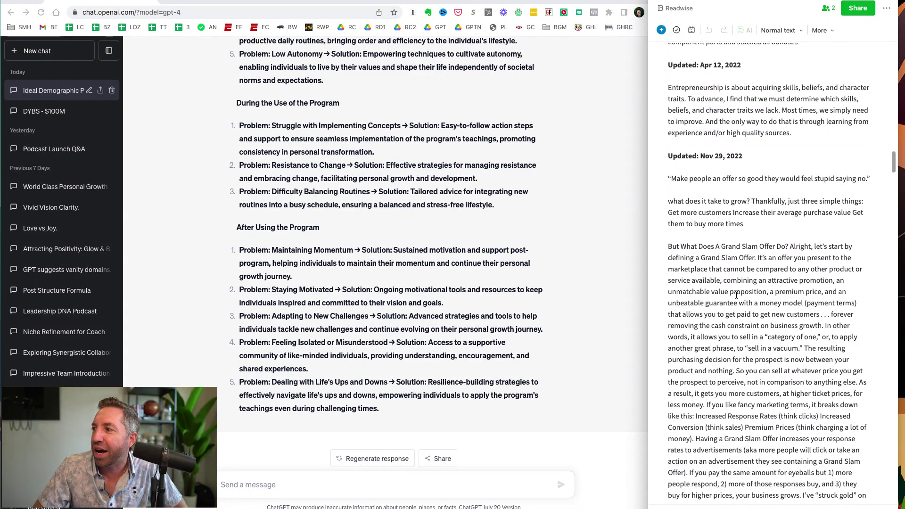
scroll(741, 246, "down", 2)
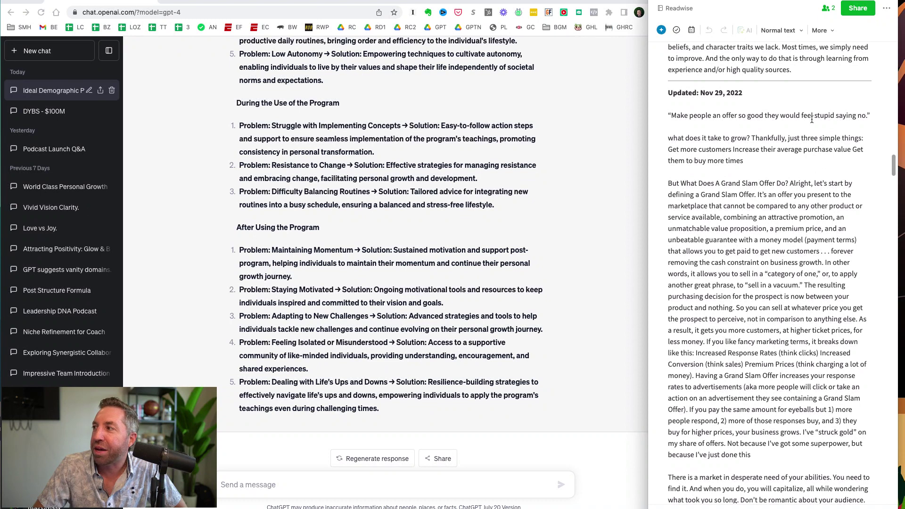
Send the Nov 29, 2022 irresistible-offer quote to ChatGPT with 'Let's build out that offer.'.
left_click_drag(871, 116, 730, 115)
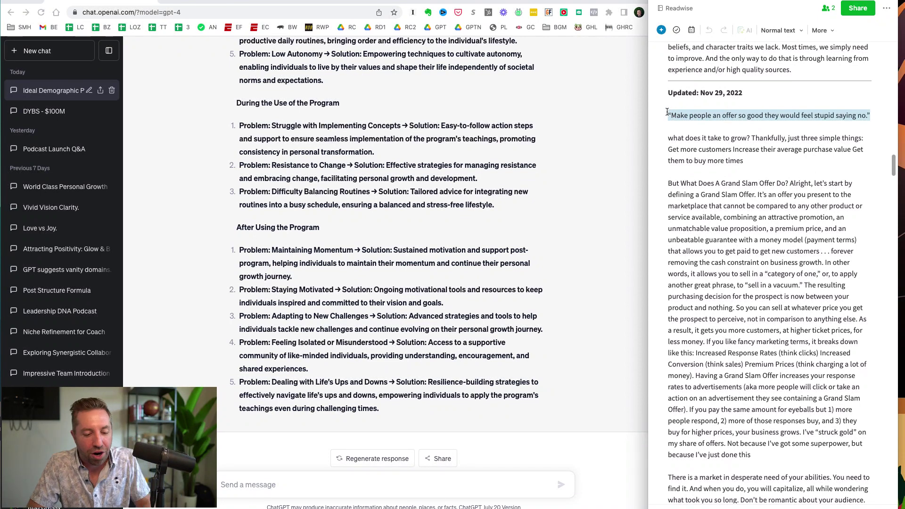
left_click(325, 477)
type("“Make people an offer so good they would feel stupid saying no.”")
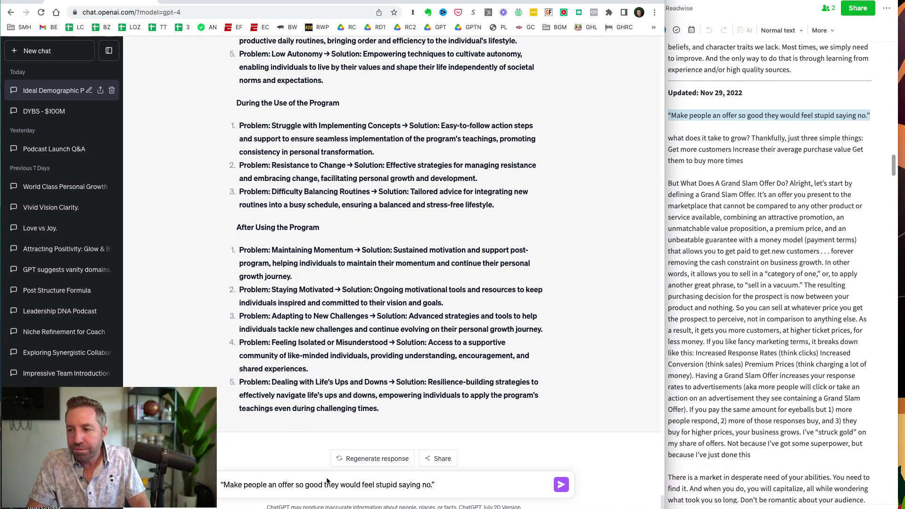
key("shift+Return")
key("shift+Return")
type("Let's but")
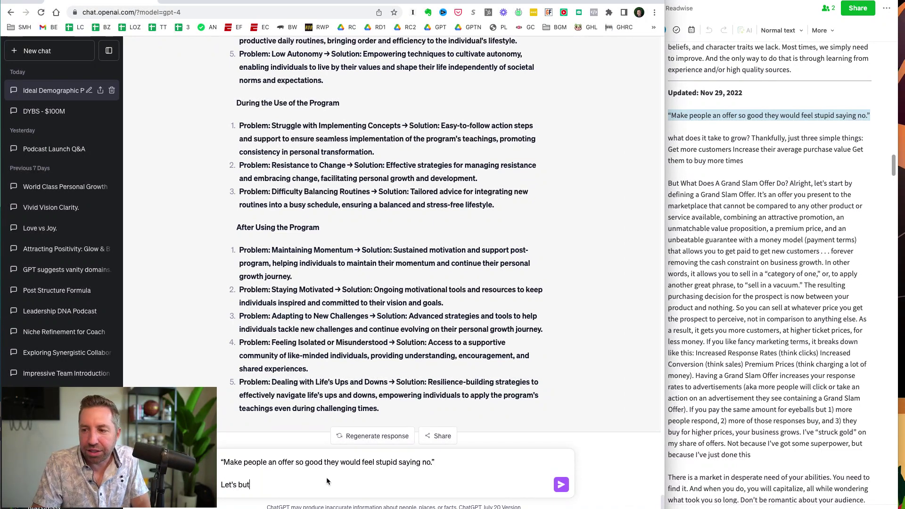
key("BackSpace")
type("ild out that ")
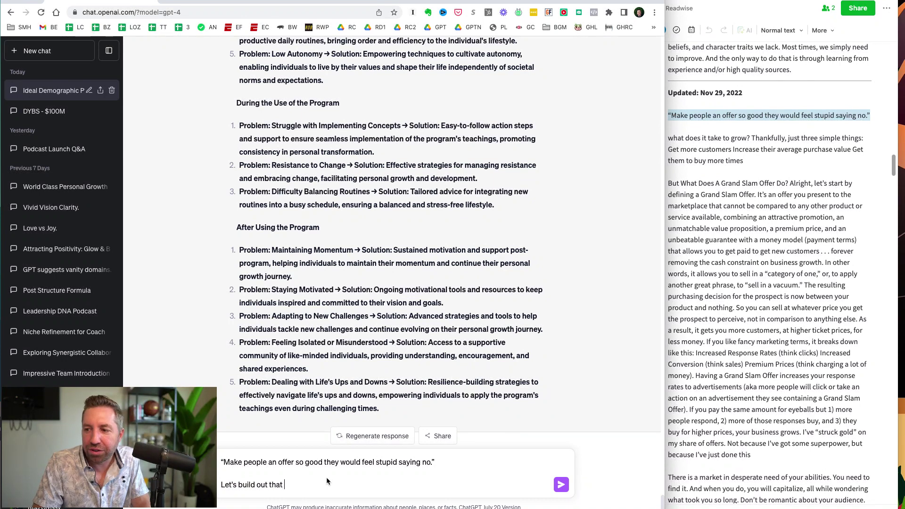
type("offer.")
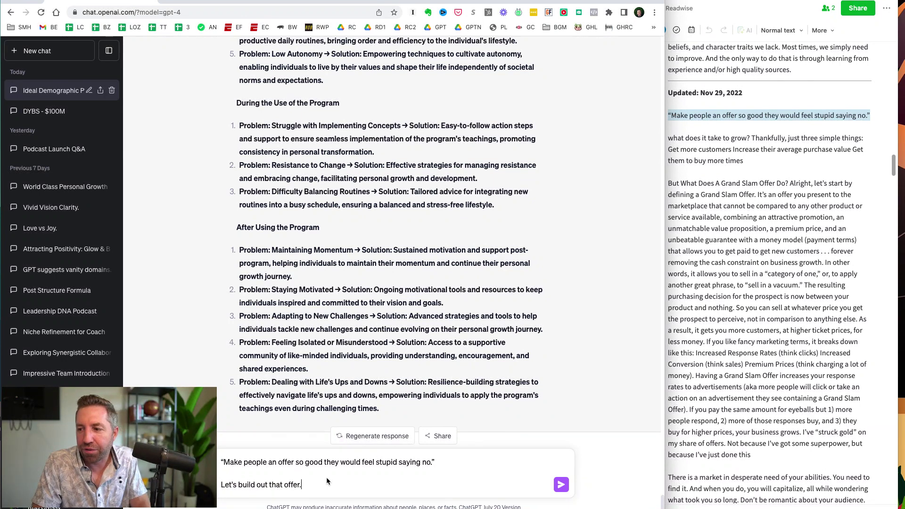
key("Return")
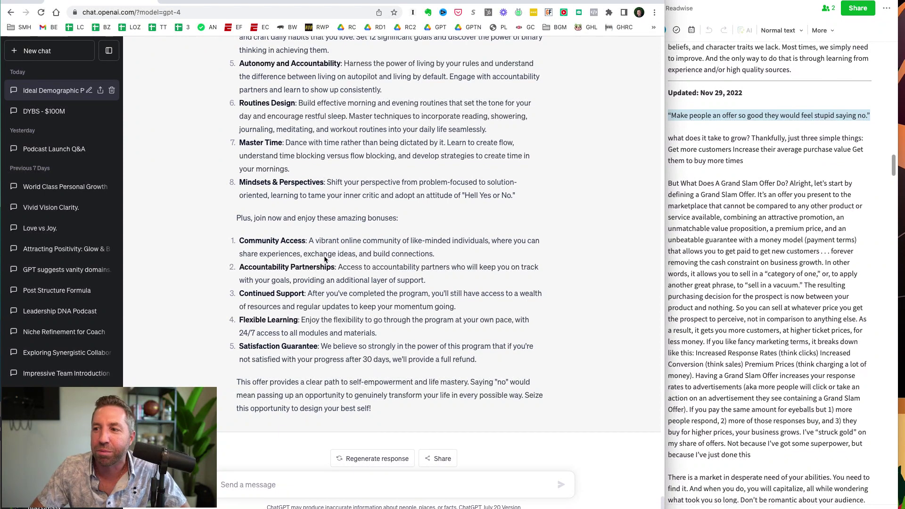
scroll(337, 312, "up", 1)
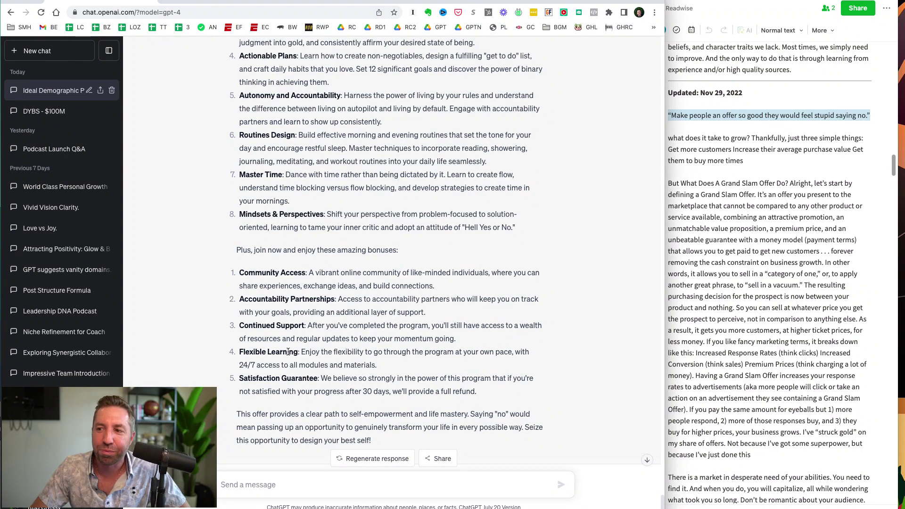
scroll(297, 385, "up", 1)
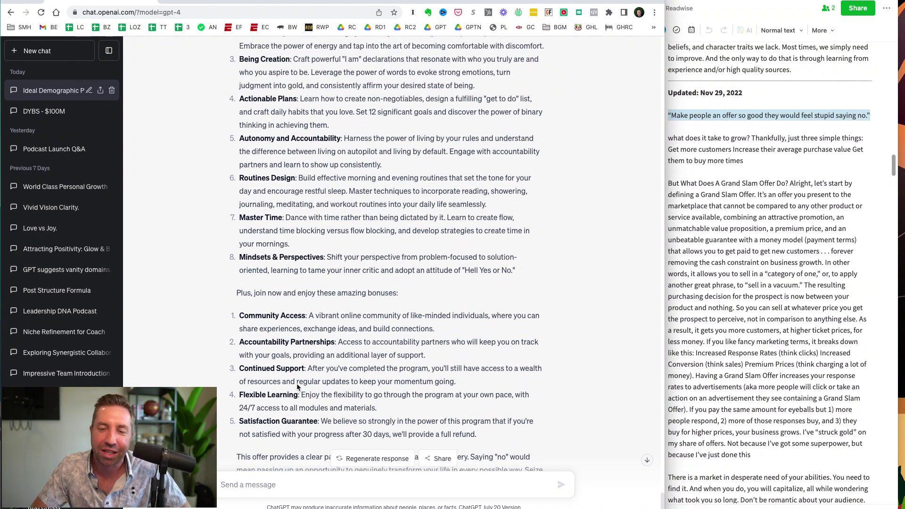
scroll(297, 385, "up", 1)
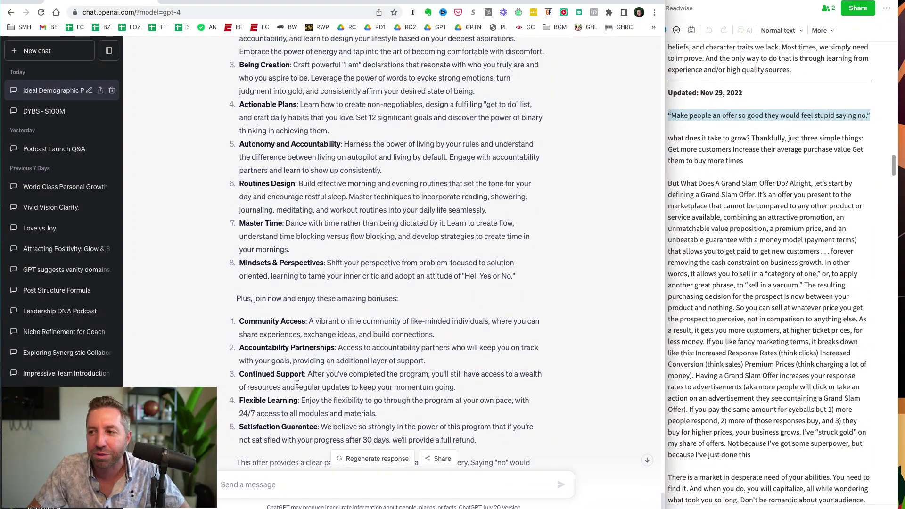
scroll(296, 385, "up", 2)
scroll(297, 385, "up", 1)
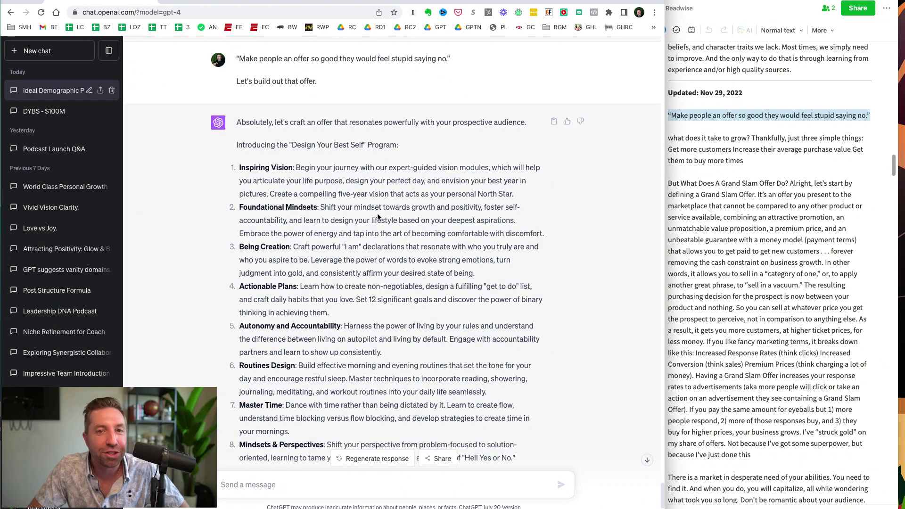